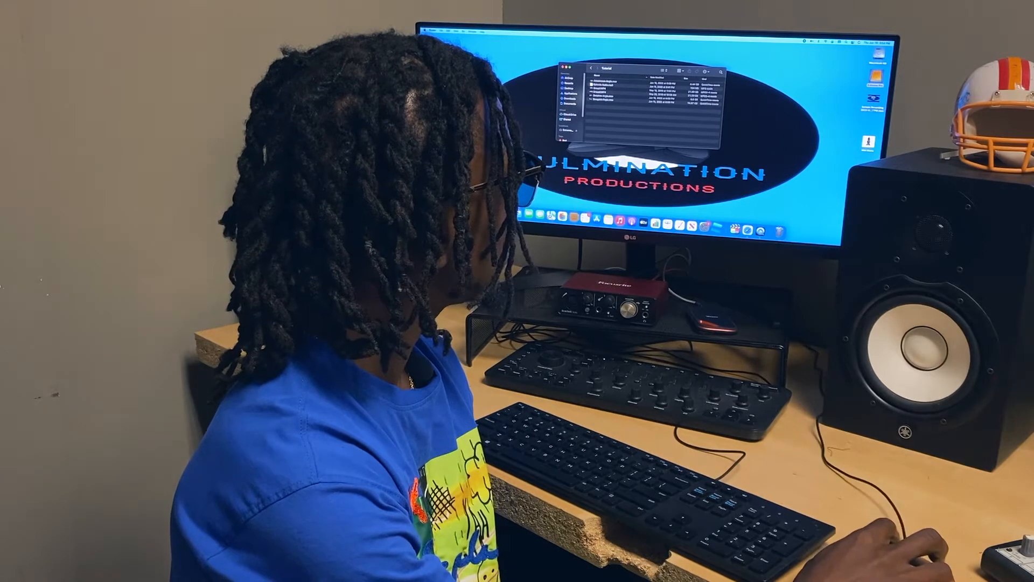
Launch Final Cut Pro, close the Tutorial folder window, and center the editor window on the desktop with its browser hidden
click(735, 229)
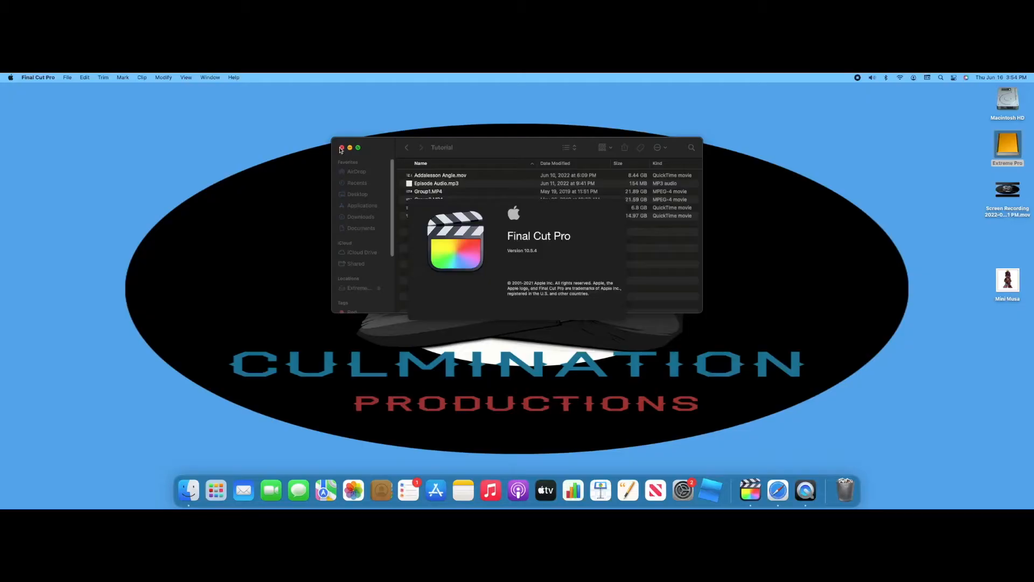
click(341, 147)
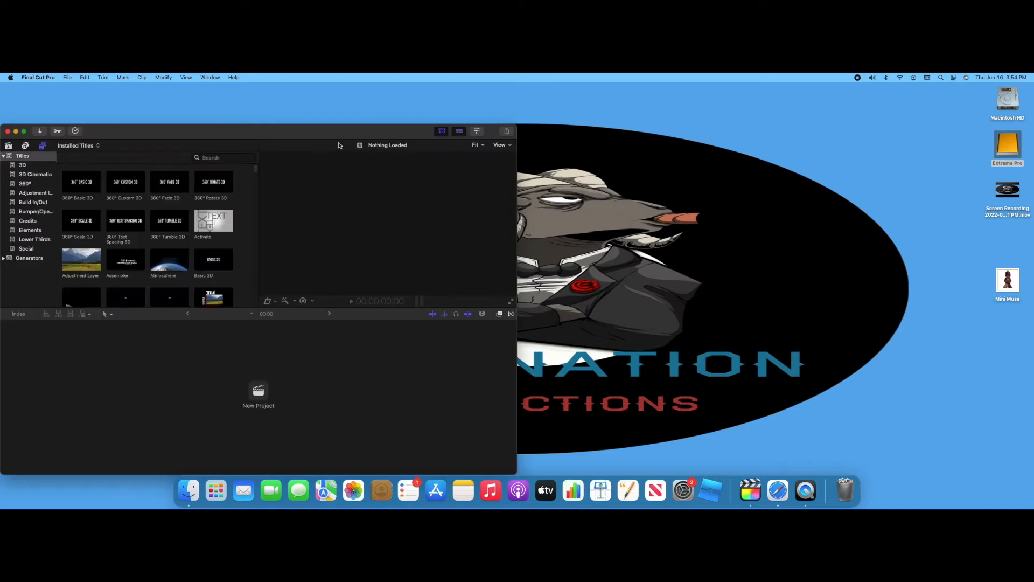
drag(338, 137, 586, 136)
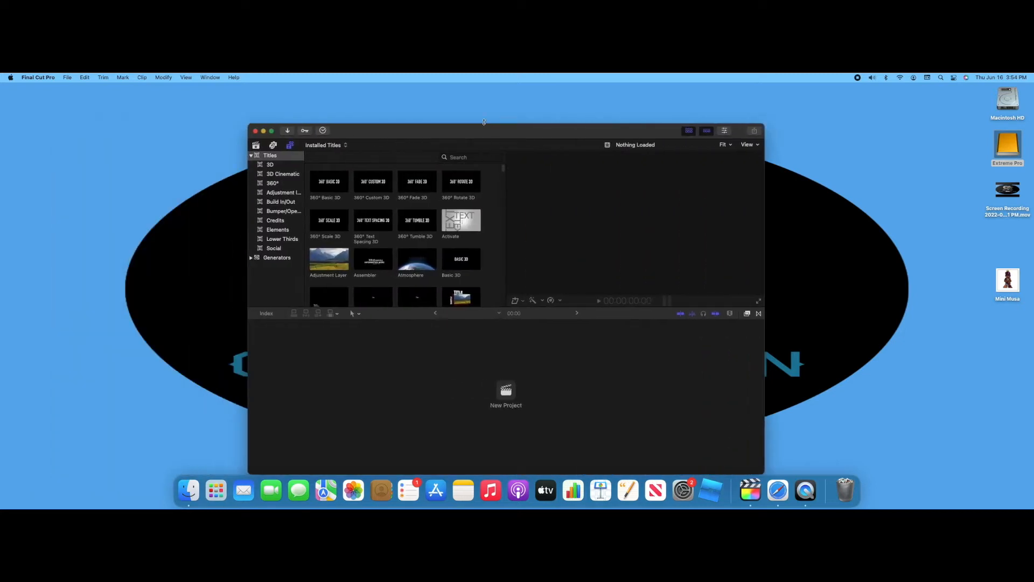
click(690, 130)
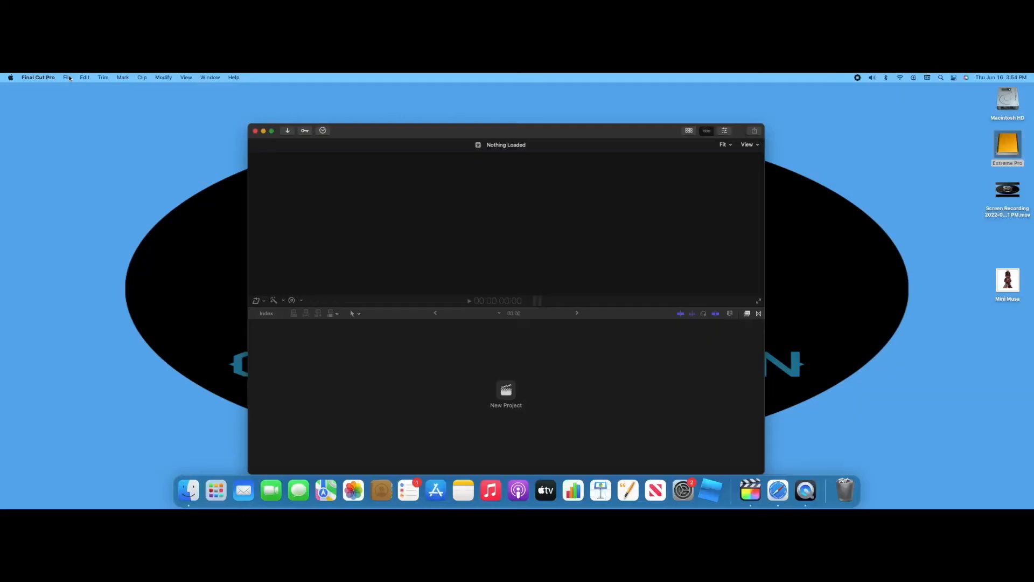
Create a new library named Blacknewaunce and save it in the Tutorial folder on the Extreme Pro drive
click(68, 78)
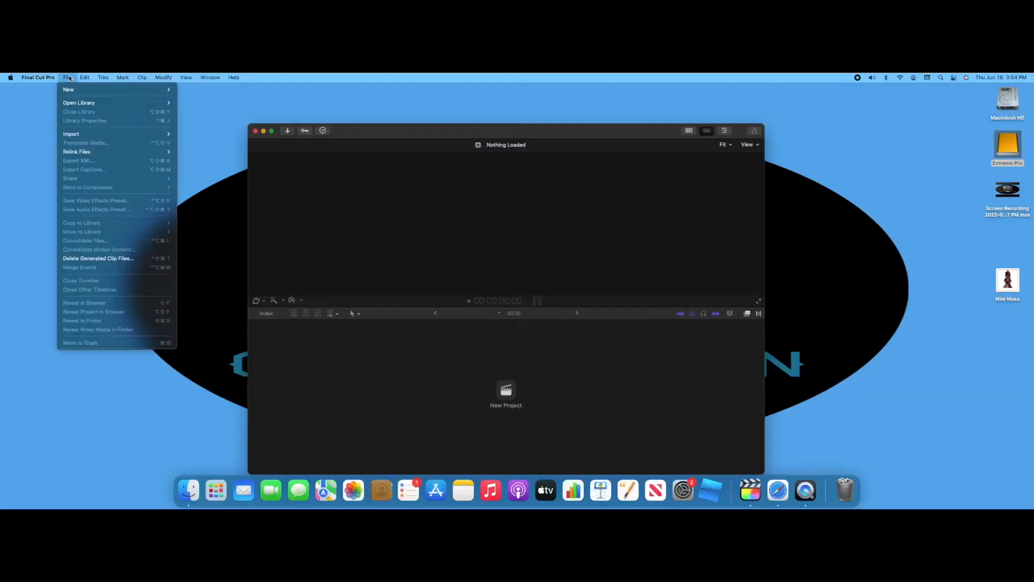
mouse_move(73, 91)
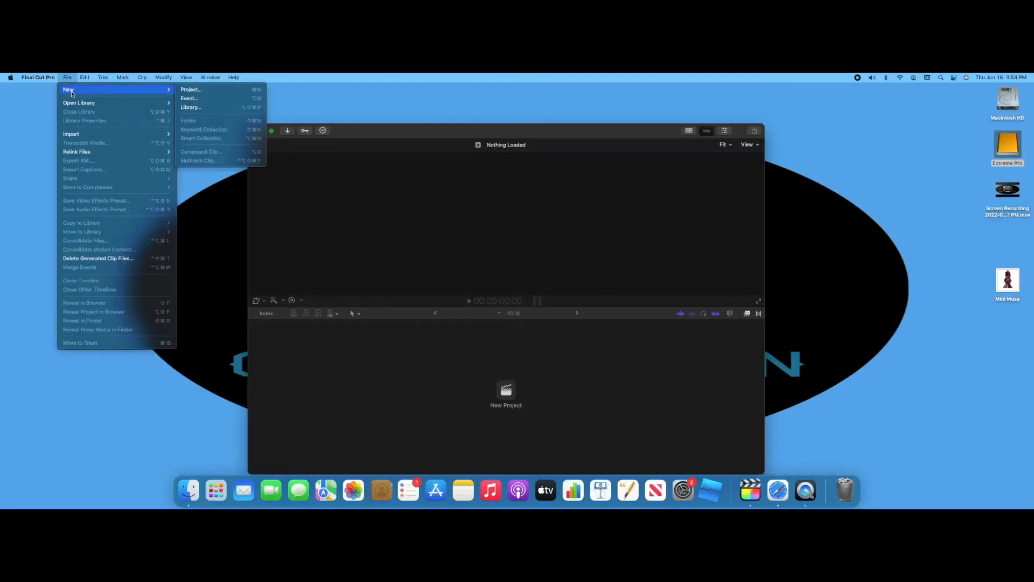
click(189, 107)
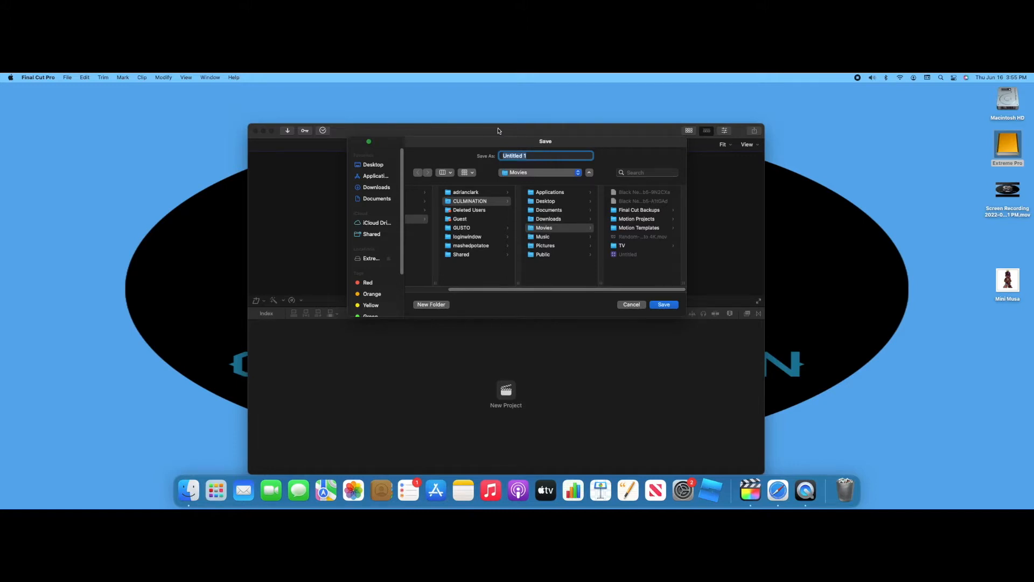
text(Blacknewaunce)
click(578, 174)
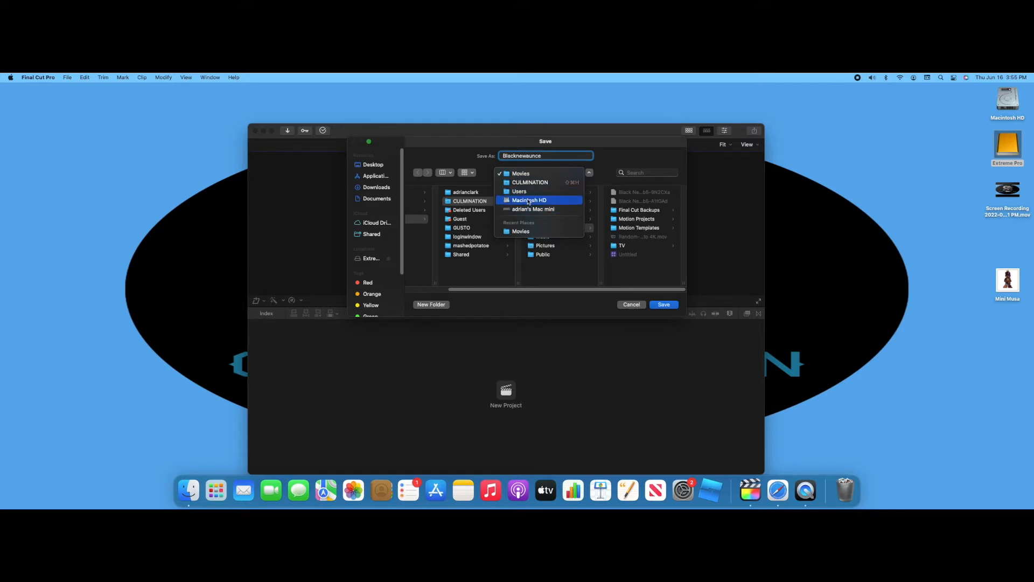
click(377, 261)
click(373, 261)
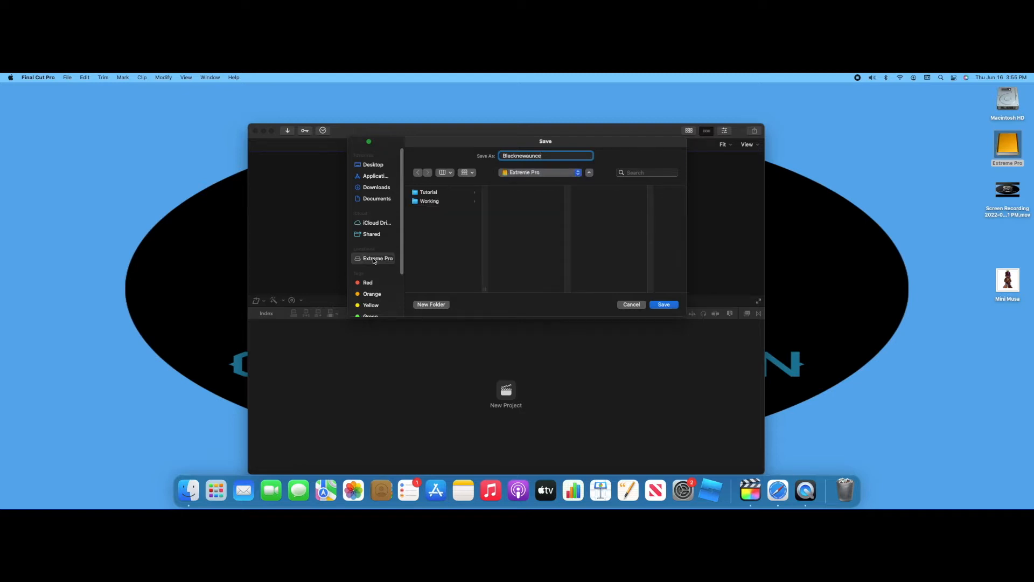
click(434, 195)
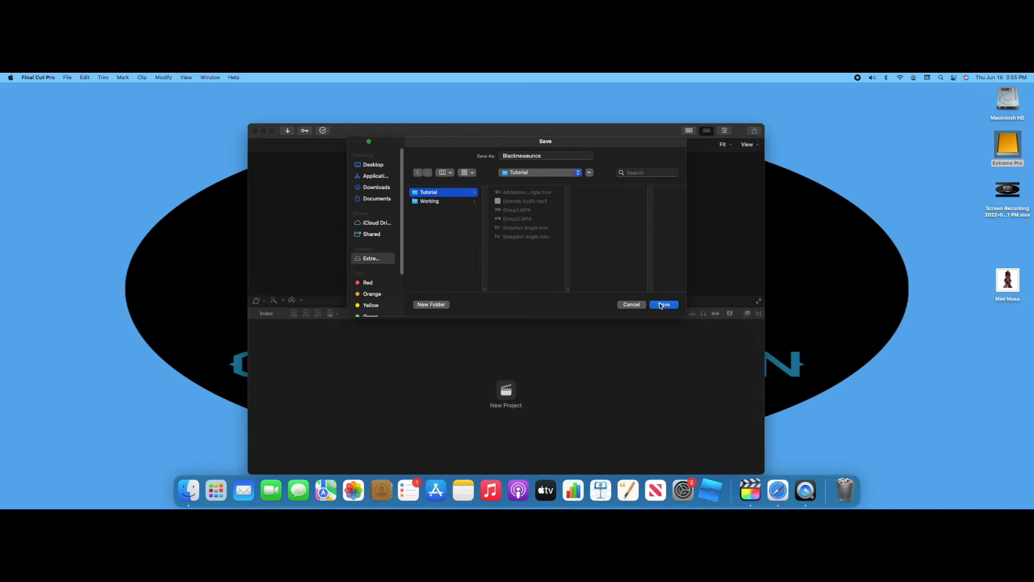
click(662, 305)
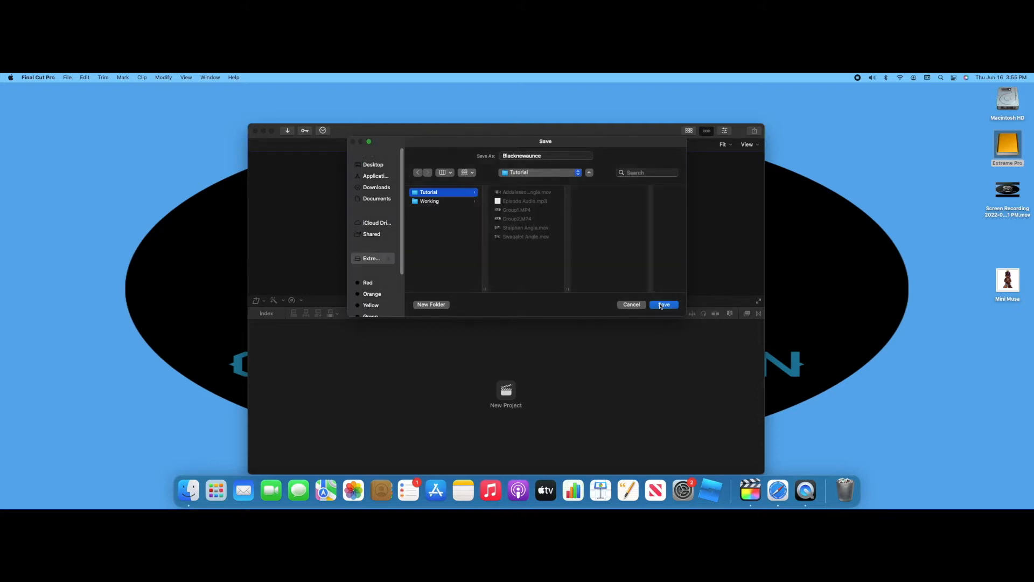
Start a media import and list the files of the Tutorial folder on the Extreme Pro drive
click(287, 132)
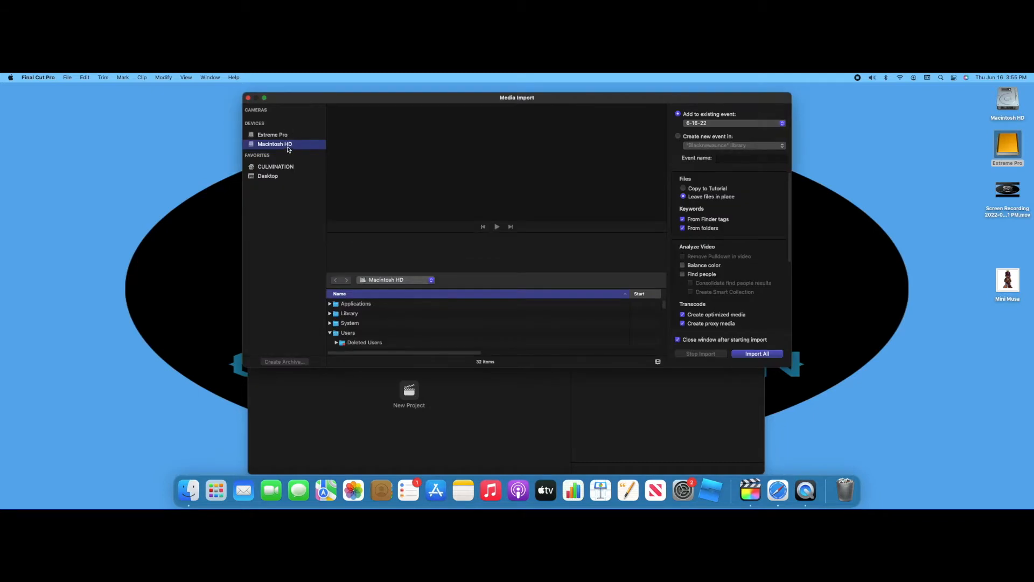
click(278, 136)
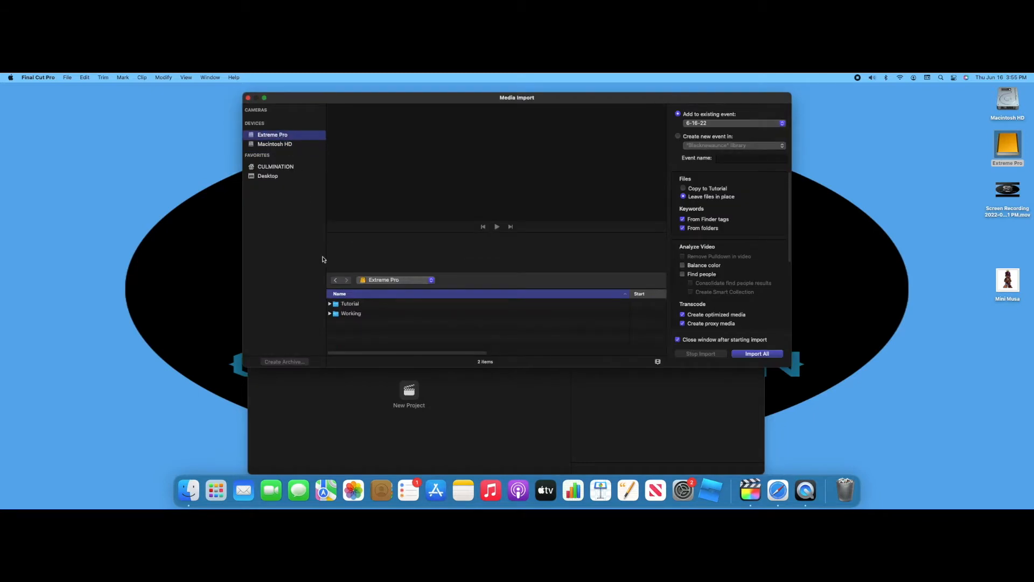
double_click(348, 304)
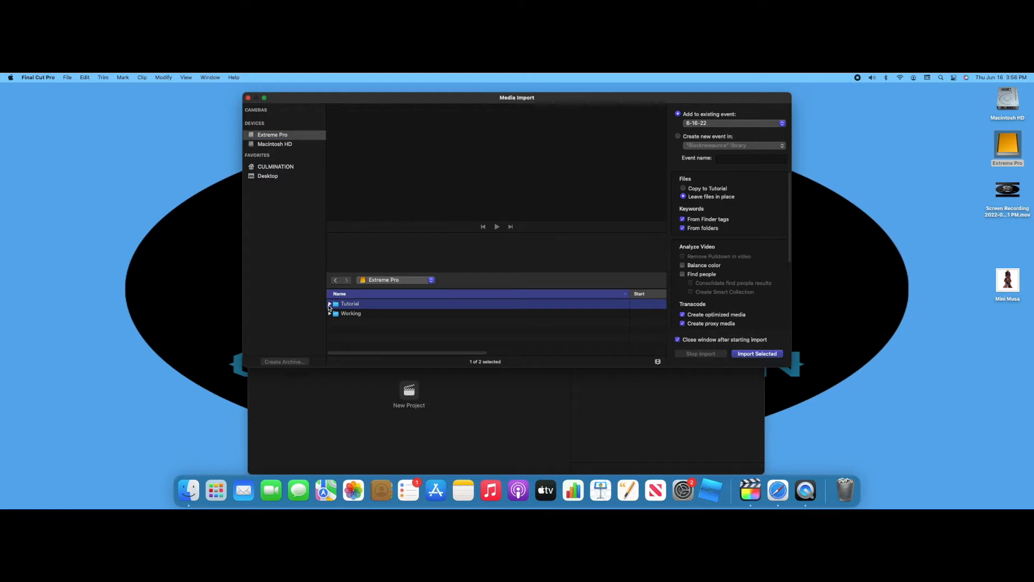
scroll(364, 330, down, 4)
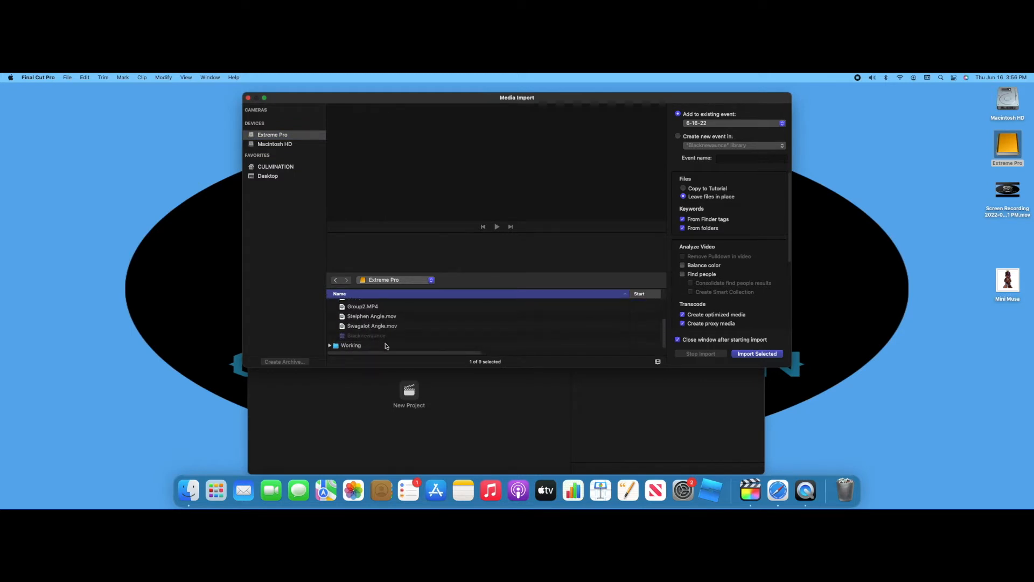
shift+click(362, 326)
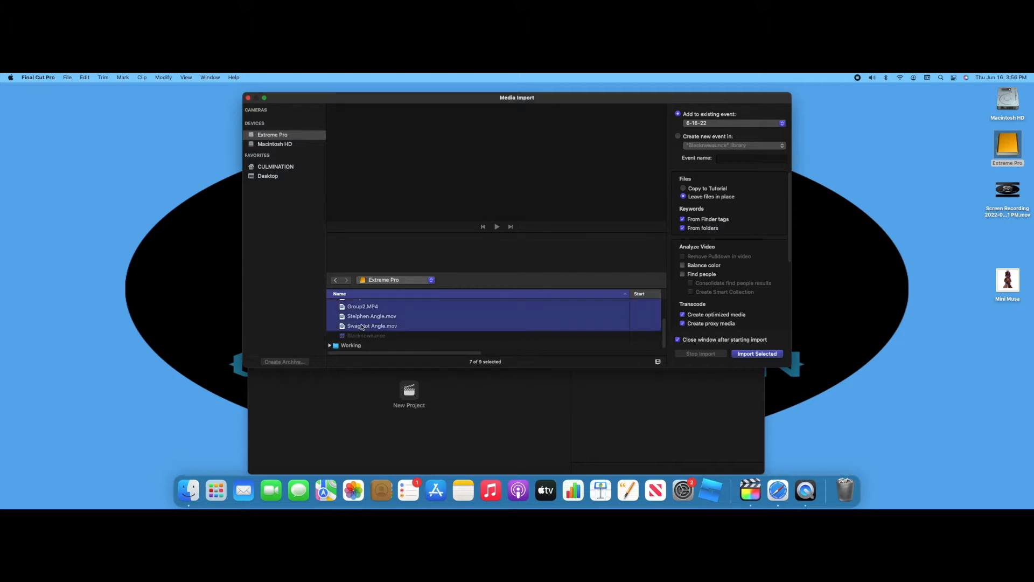
scroll(362, 326, up, 3)
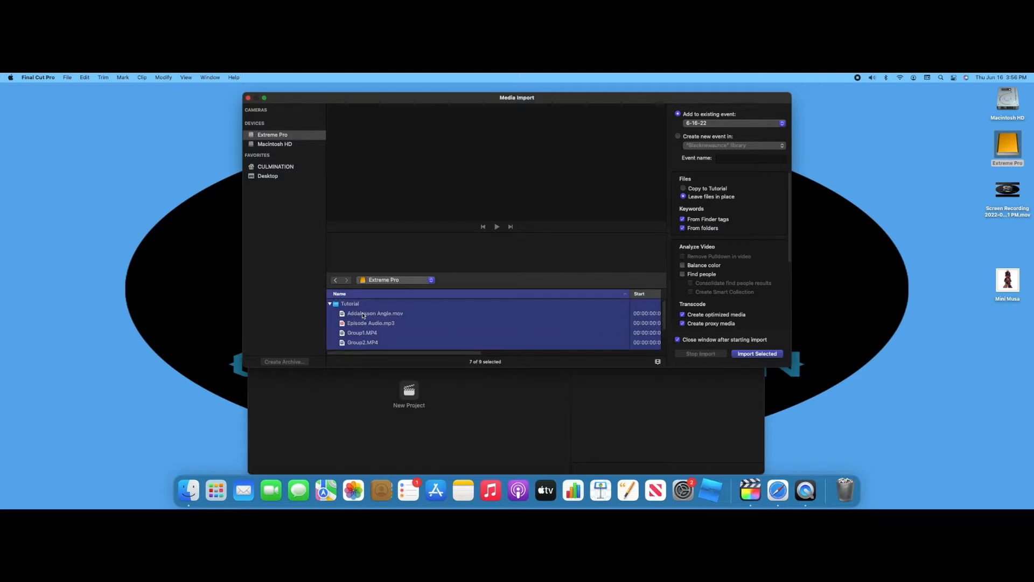
Import Addalesson Angle, Episode Audio, Group1, Group2, Stelphen Angle and Swagalot Angle into the 6-16-22 event, leaving the files in place
click(462, 312)
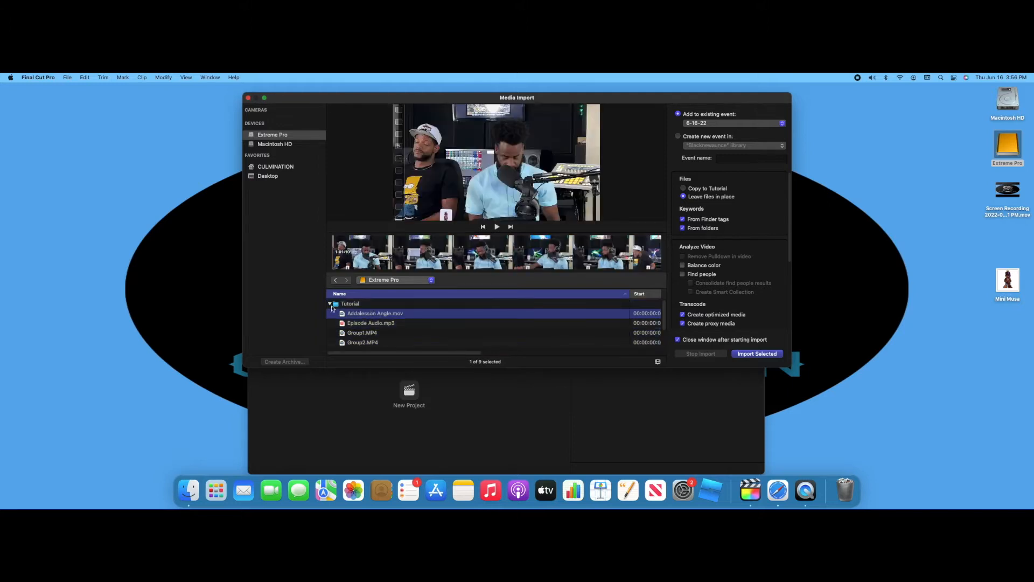
super+click(363, 324)
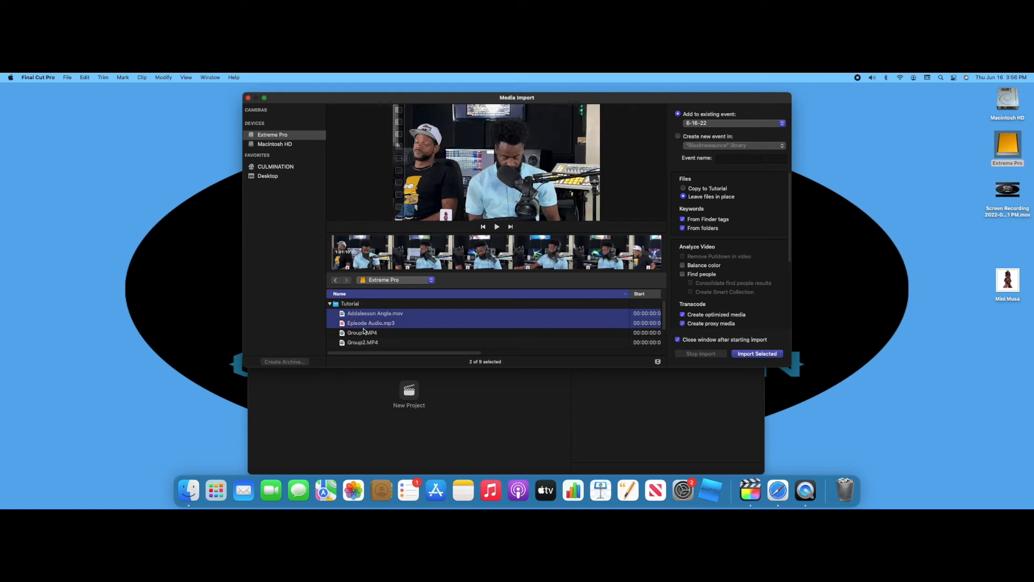
super+click(364, 333)
super+click(367, 341)
scroll(368, 337, down, 2)
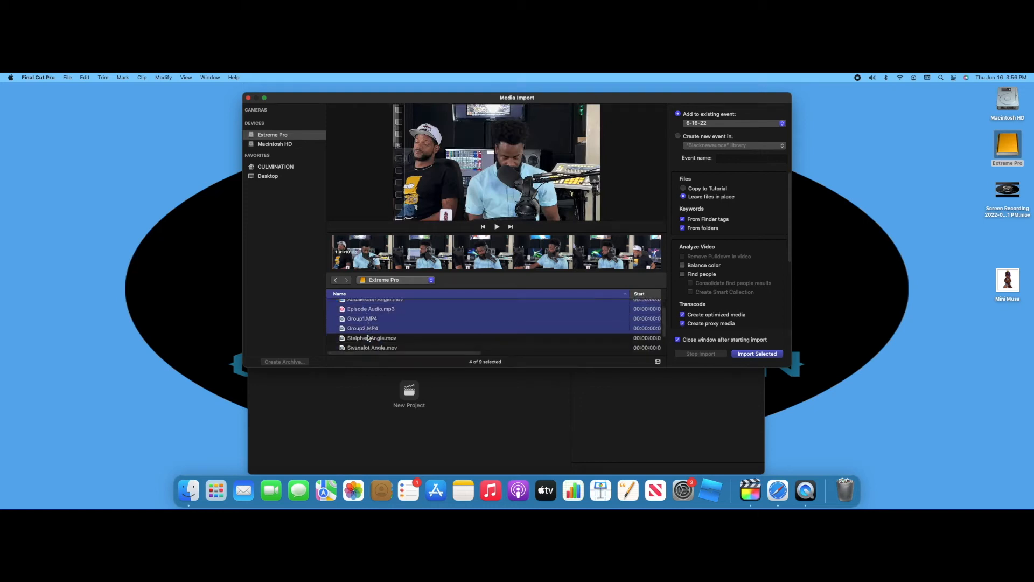
super+click(368, 337)
scroll(368, 338, down, 1)
super+click(369, 338)
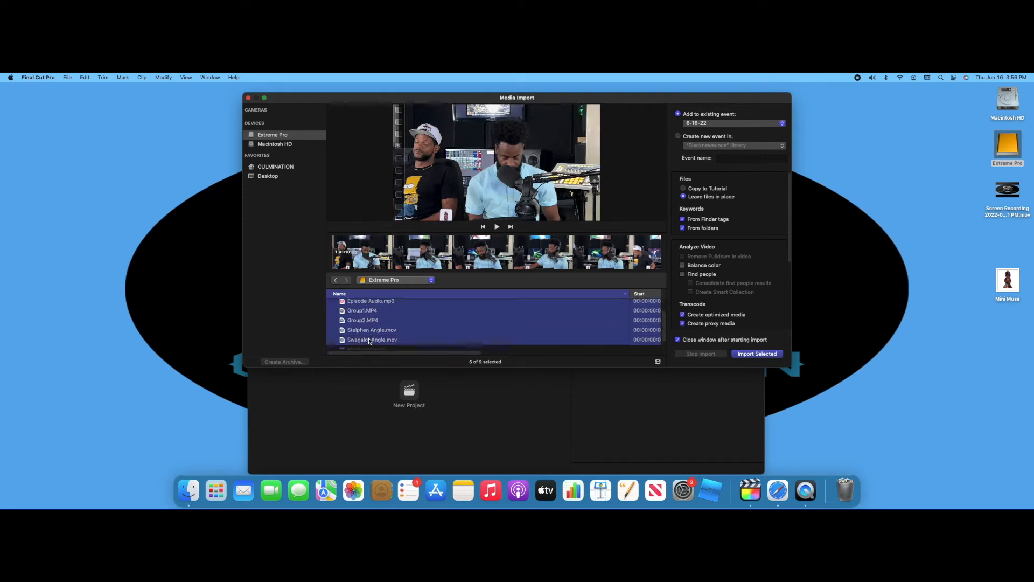
scroll(368, 338, down, 1)
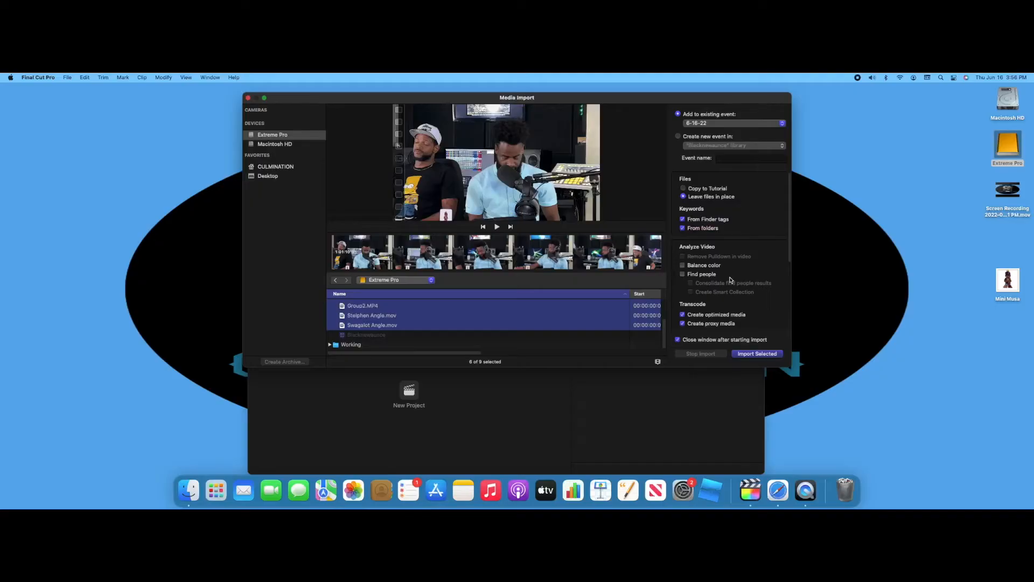
key(Return)
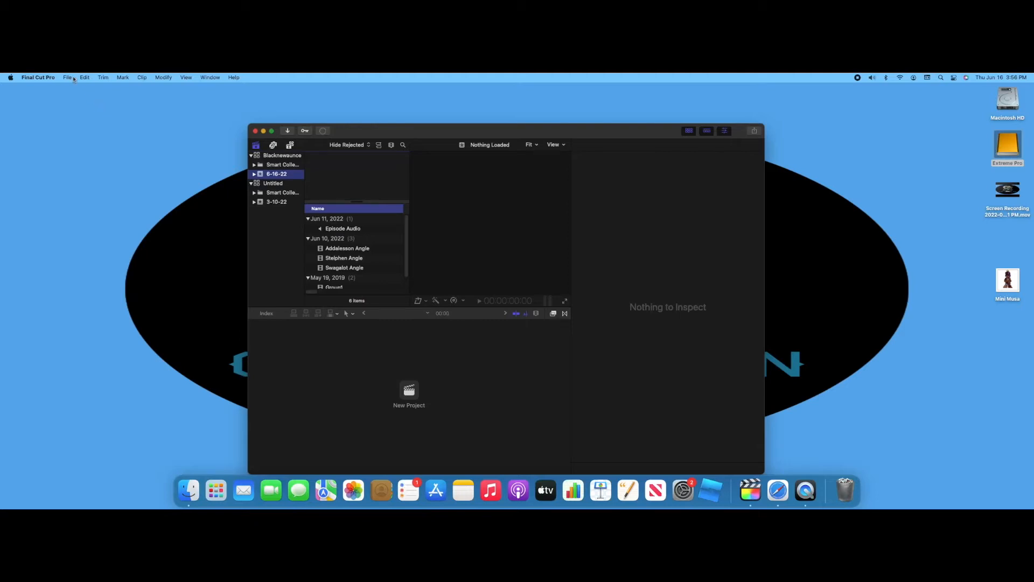
Create a new event named "Blacknewaunce episode" in the Blacknewaunce library
click(69, 79)
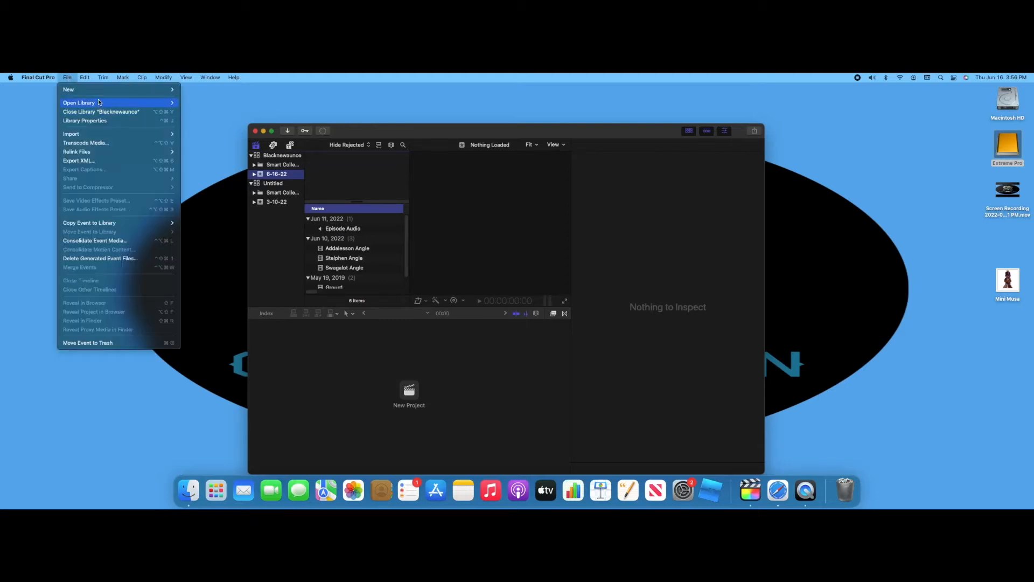
mouse_move(106, 94)
click(193, 97)
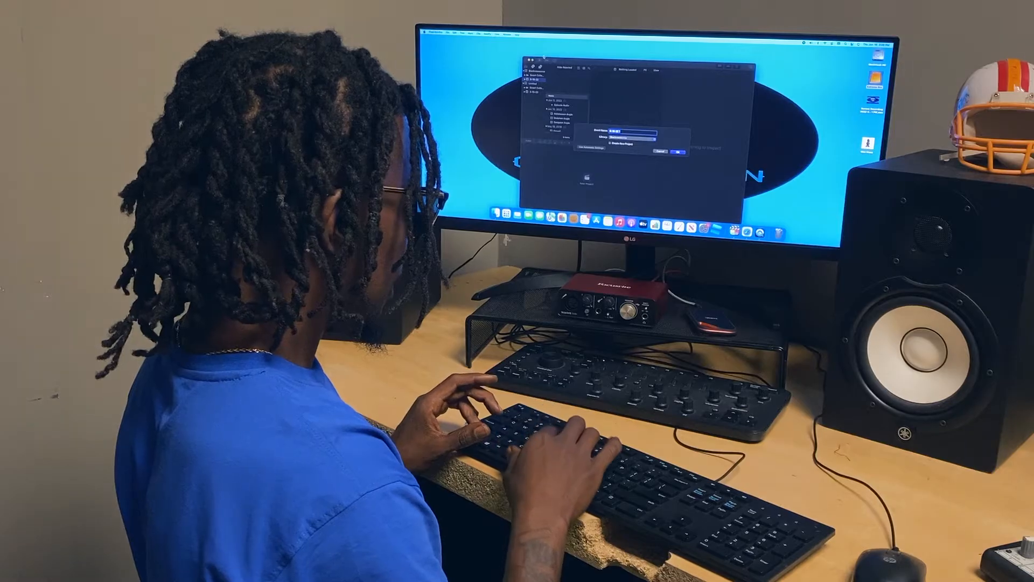
text(Black ne)
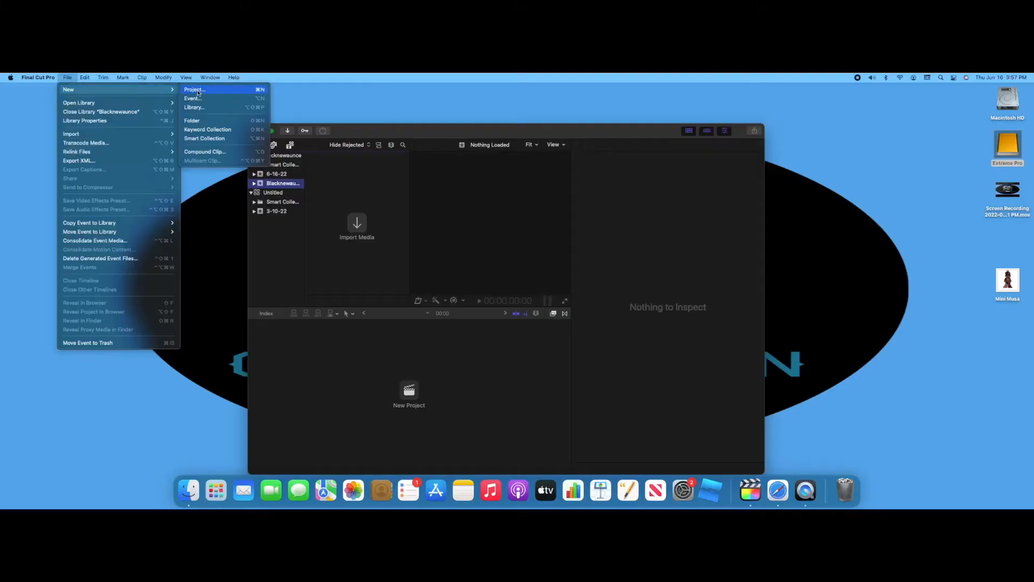
Create a project named "Black newaunce Episode" in the Blacknewaunce episode event with the 1080p HD video format
click(197, 92)
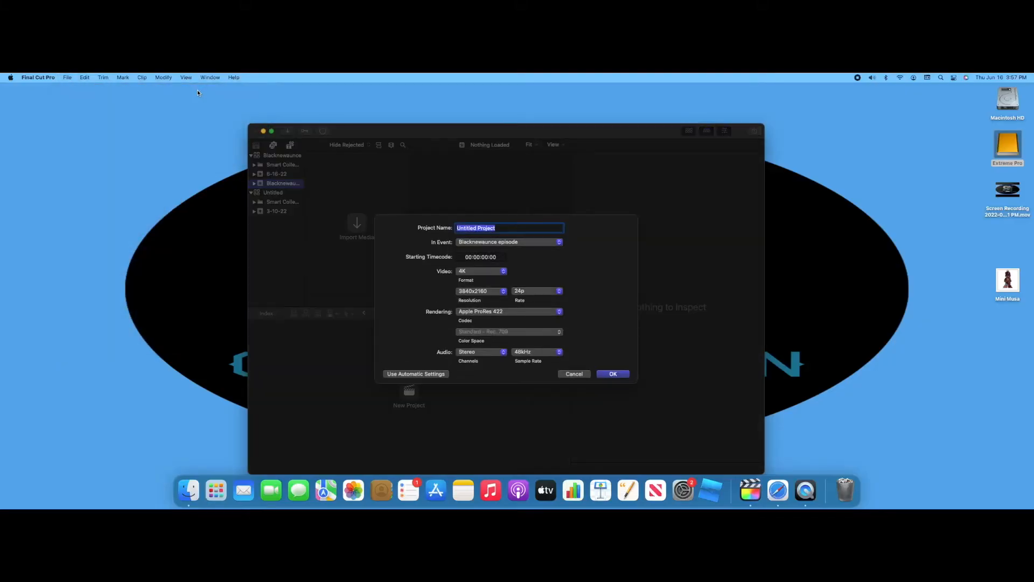
text(Black newaunce Episode)
click(503, 272)
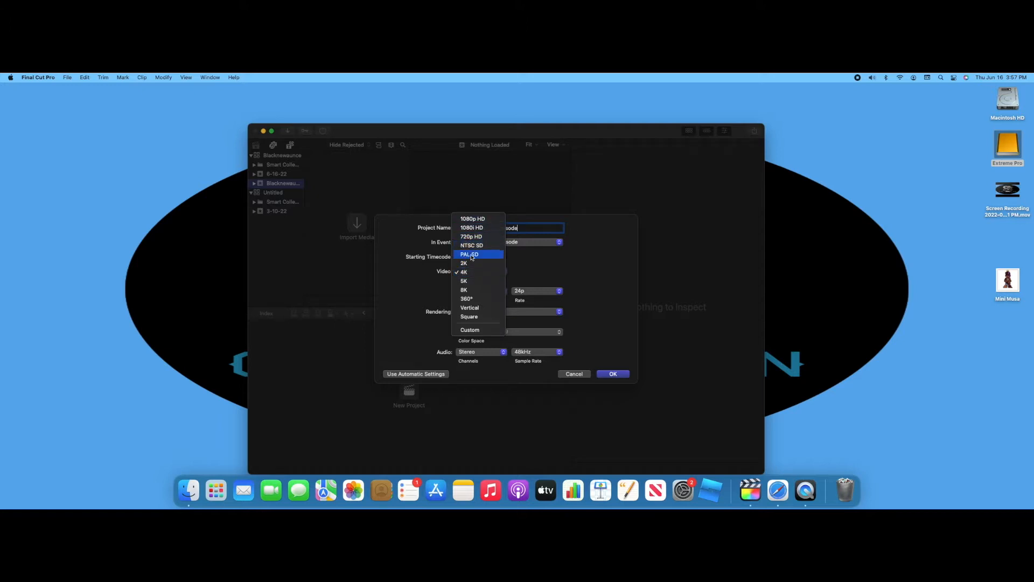
click(473, 218)
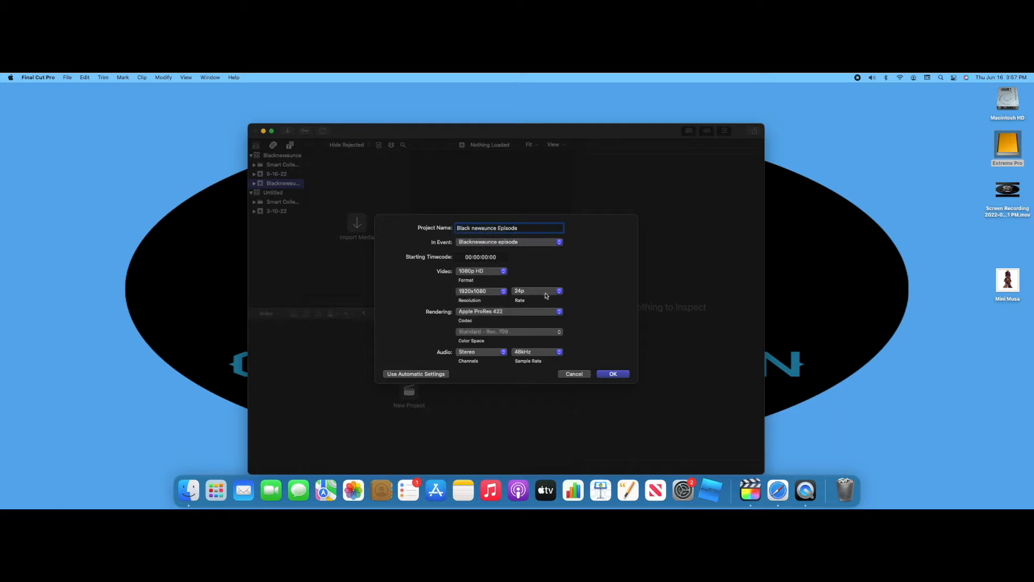
click(610, 378)
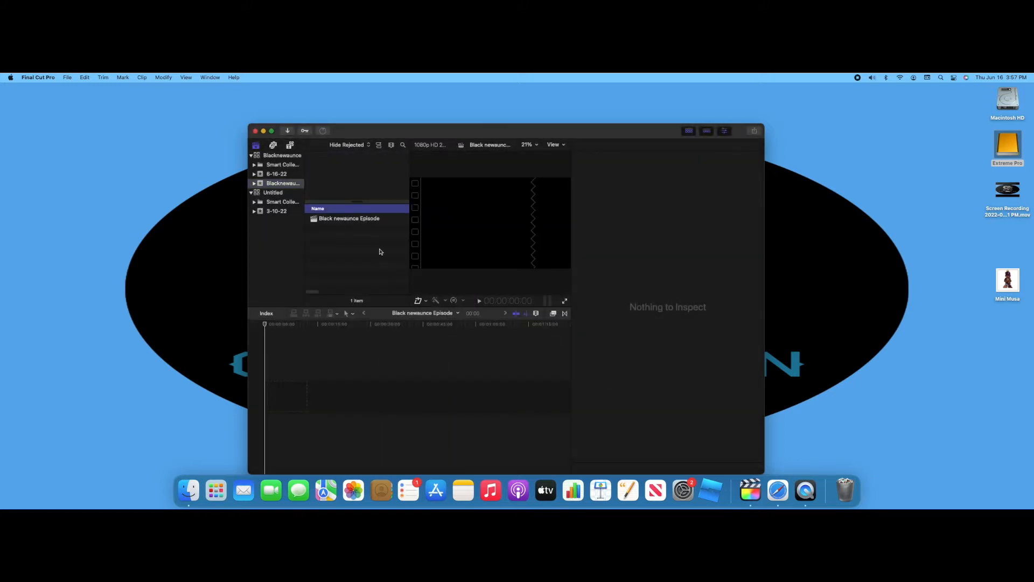
Select the Black newaunce Episode project in the browser and expand the editor to full screen
click(360, 222)
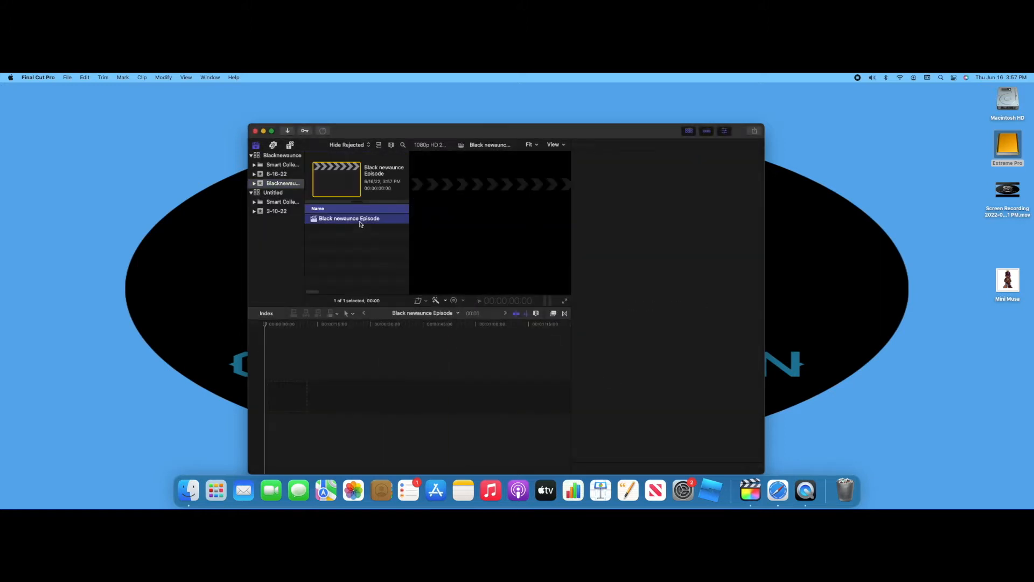
click(272, 131)
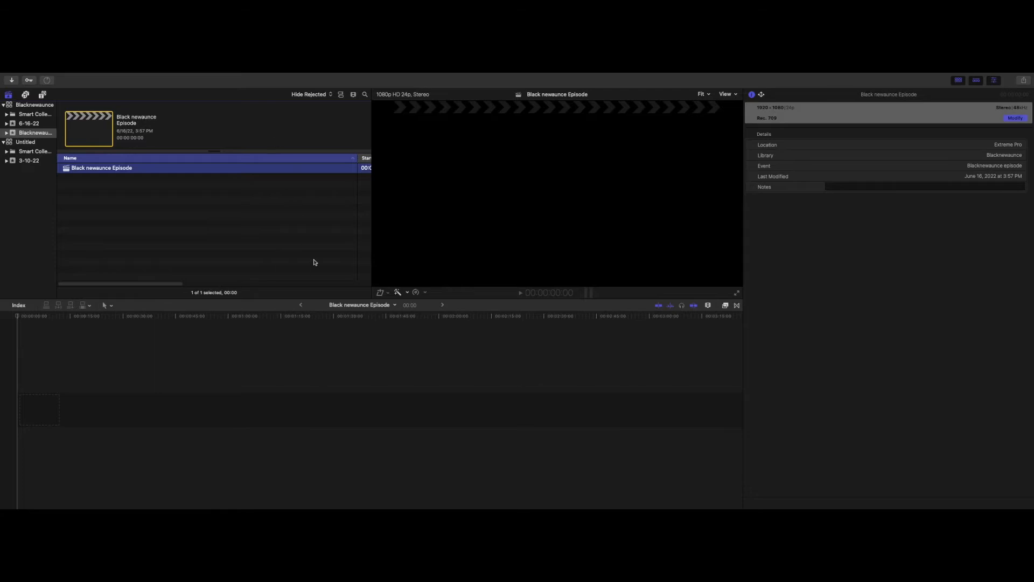
Select the Addalesson, Stelphen and Swagalot Angle clips, Group1, Group2 and Episode Audio together in the Blacknewaunce library
click(40, 141)
click(44, 107)
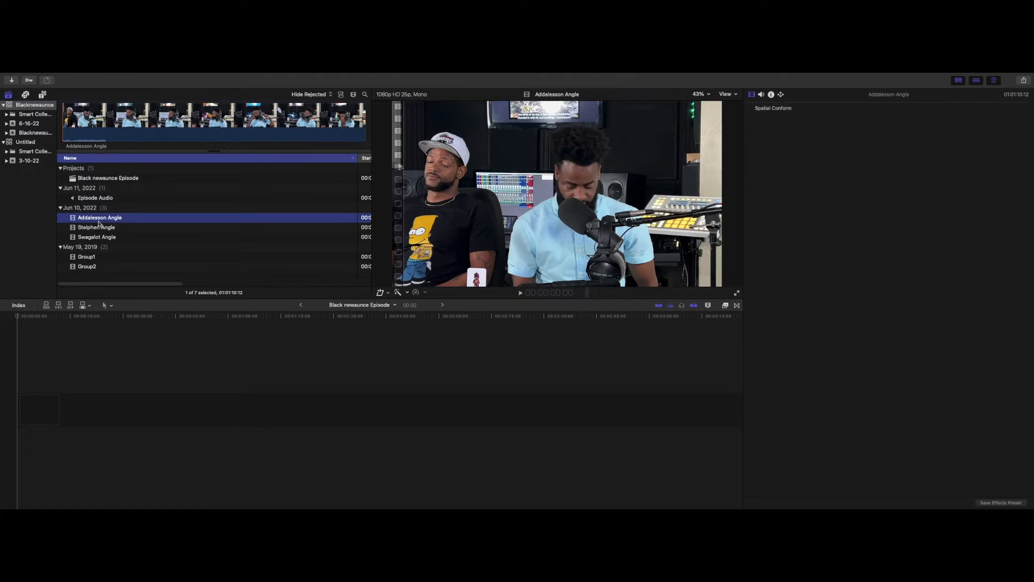
super+click(101, 228)
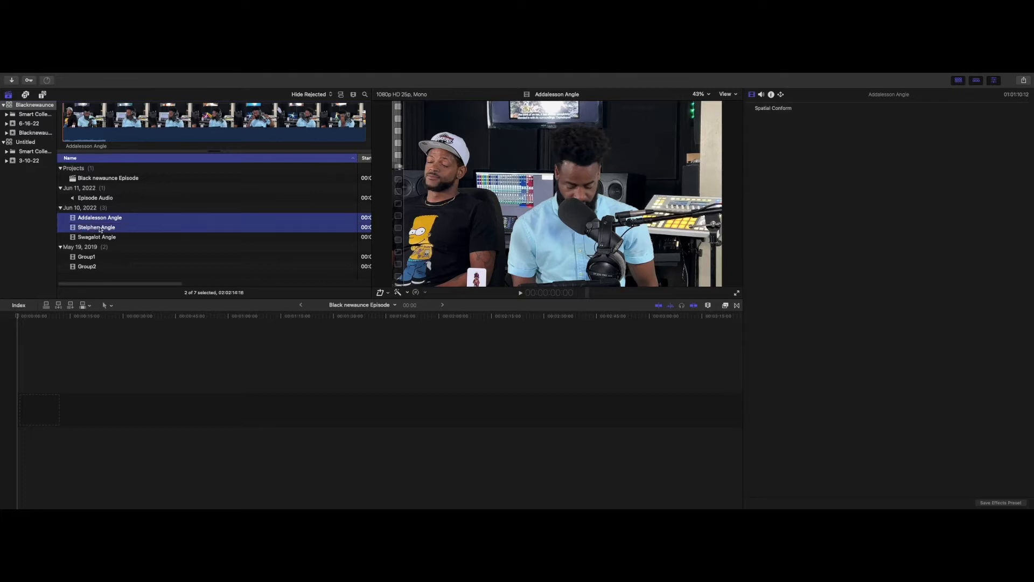
super+click(105, 237)
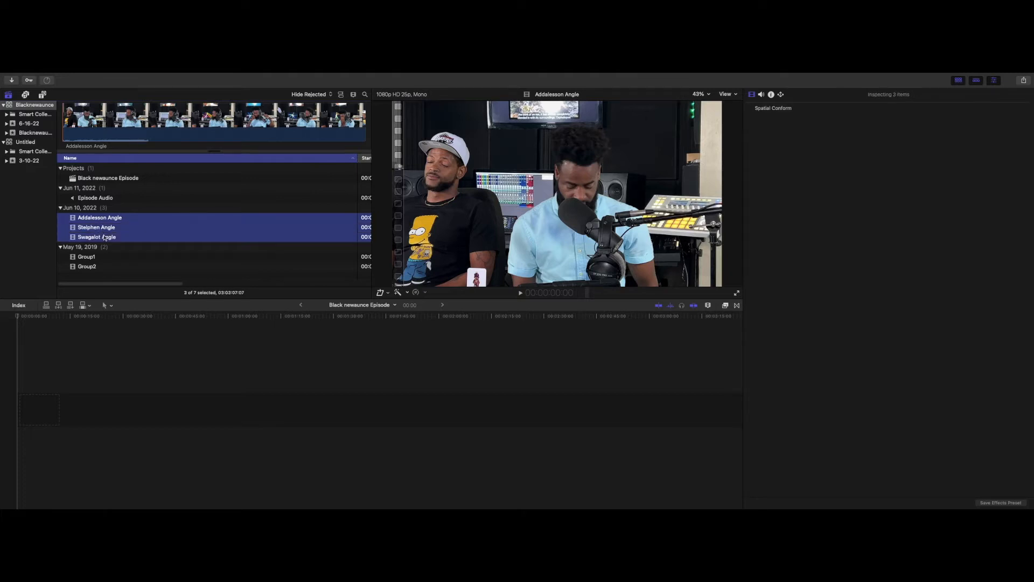
super+click(93, 259)
super+click(97, 267)
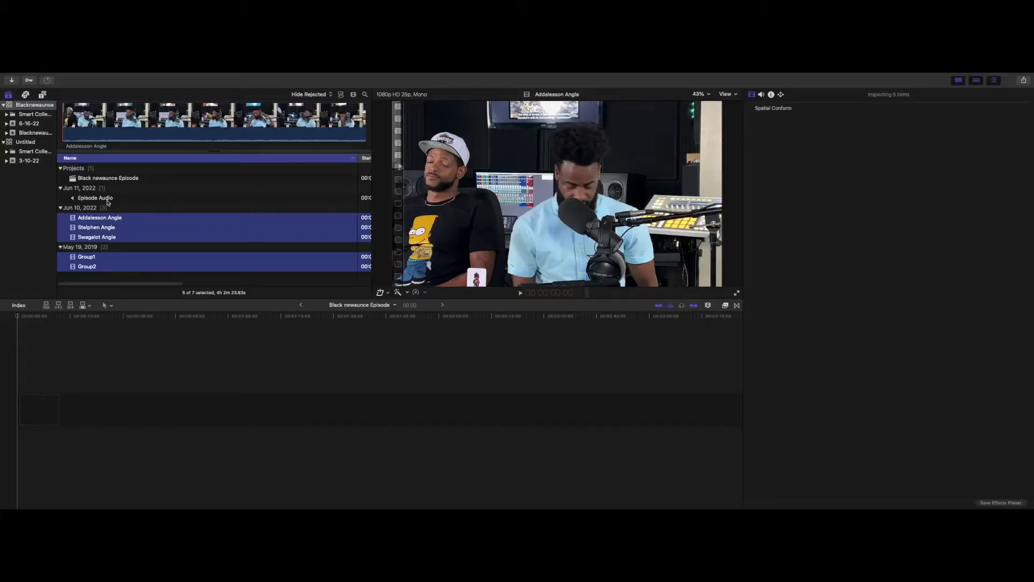
super+click(109, 202)
Create a multicam clip named "Blacknewaunce Multicam" from the selected clips, with audio synchronization and a 24p frame rate
right_click(109, 202)
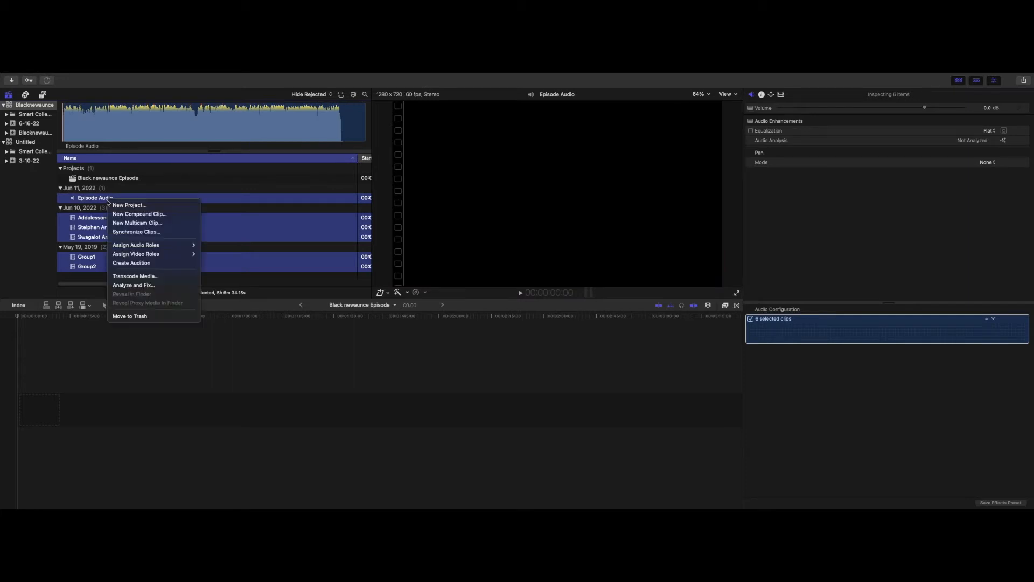
click(126, 225)
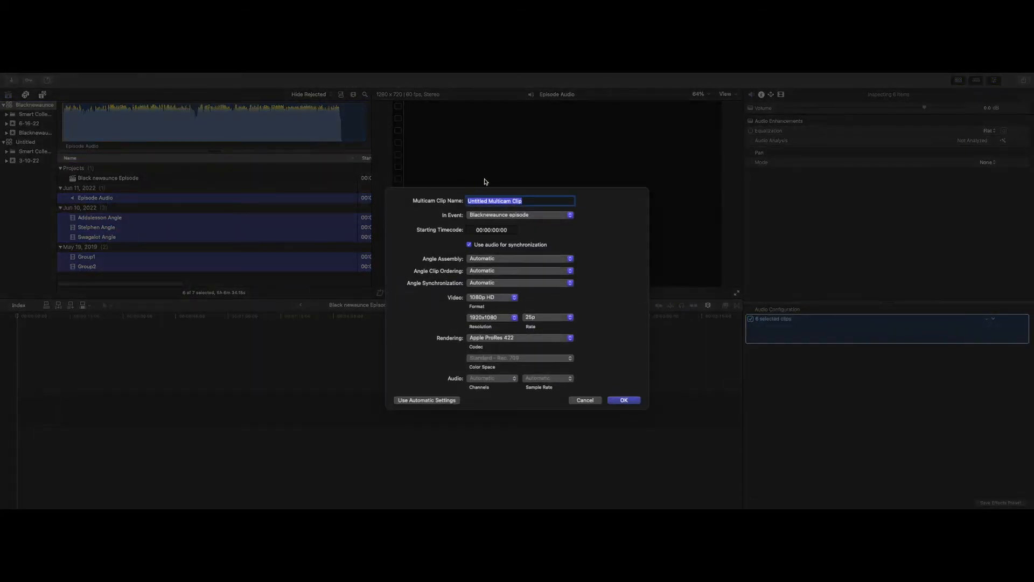
mouse_move(425, 73)
click(571, 322)
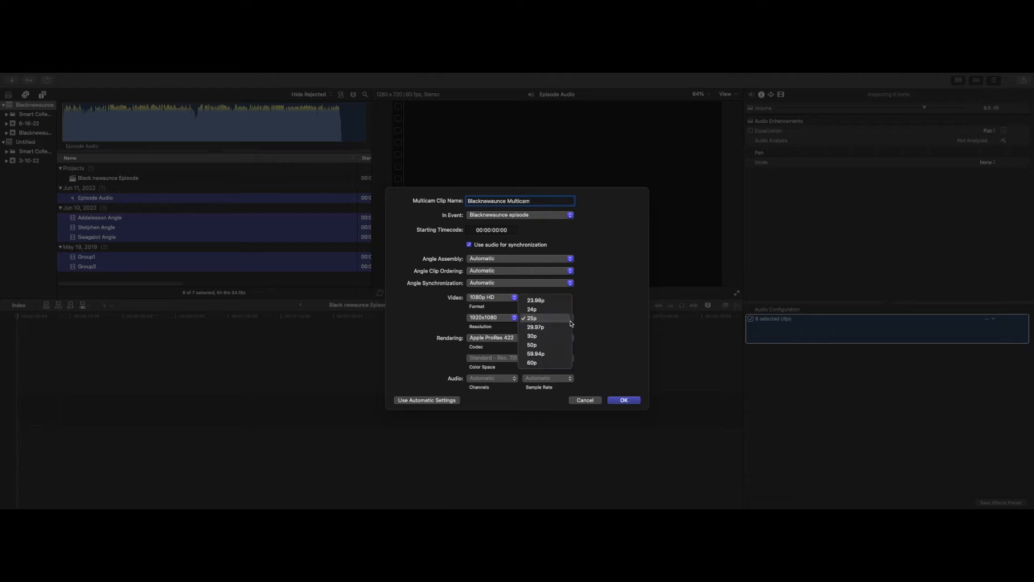
click(551, 308)
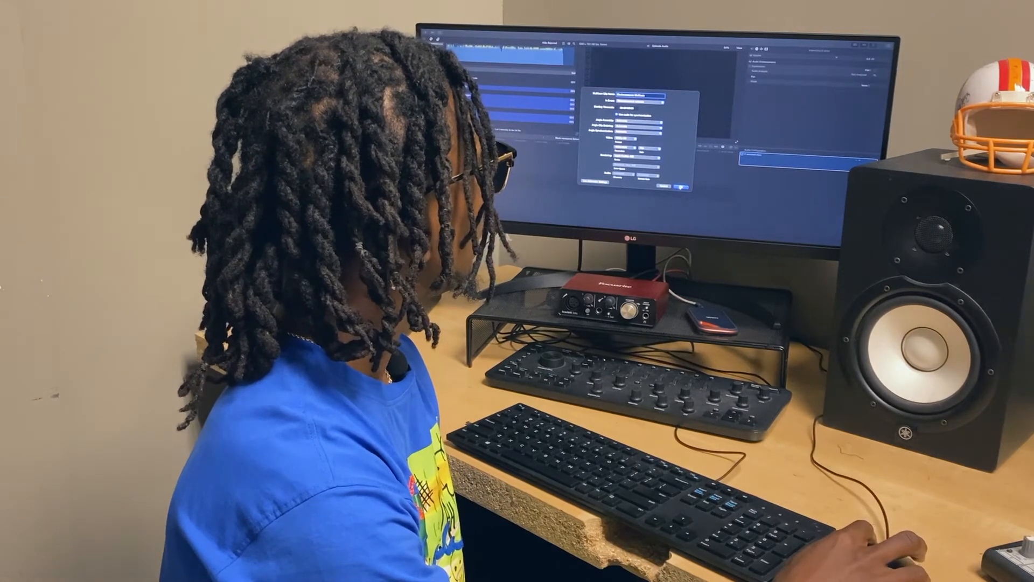
key(Return)
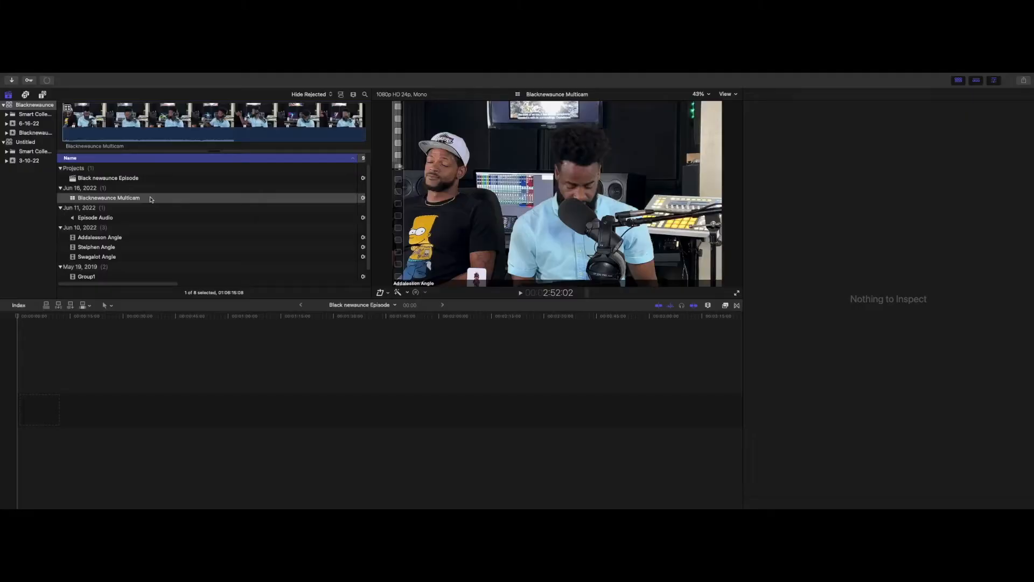
Place the Blacknewaunce Multicam clip at the start of the Black newaunce Episode timeline
click(151, 198)
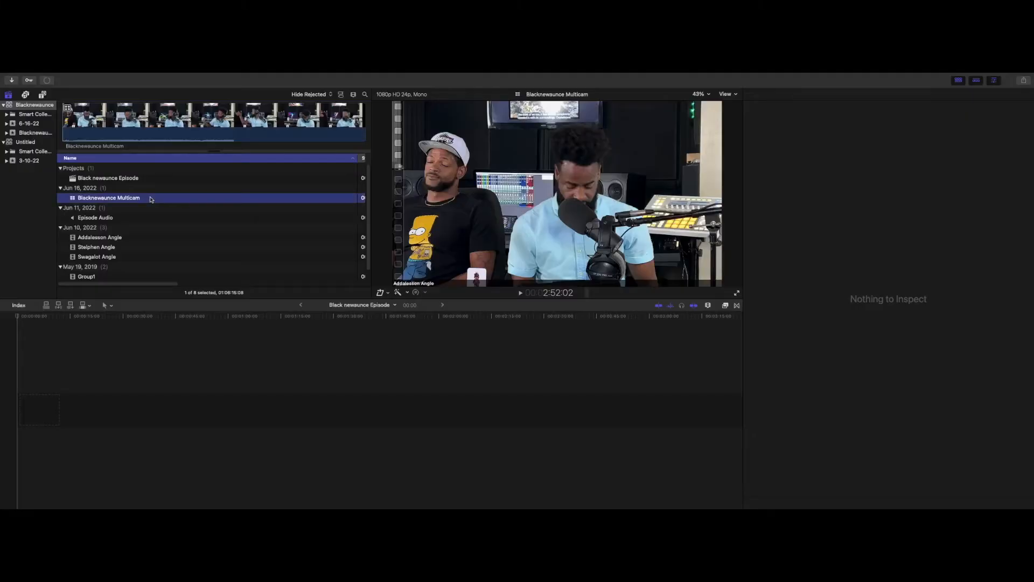
drag(164, 350, 156, 410)
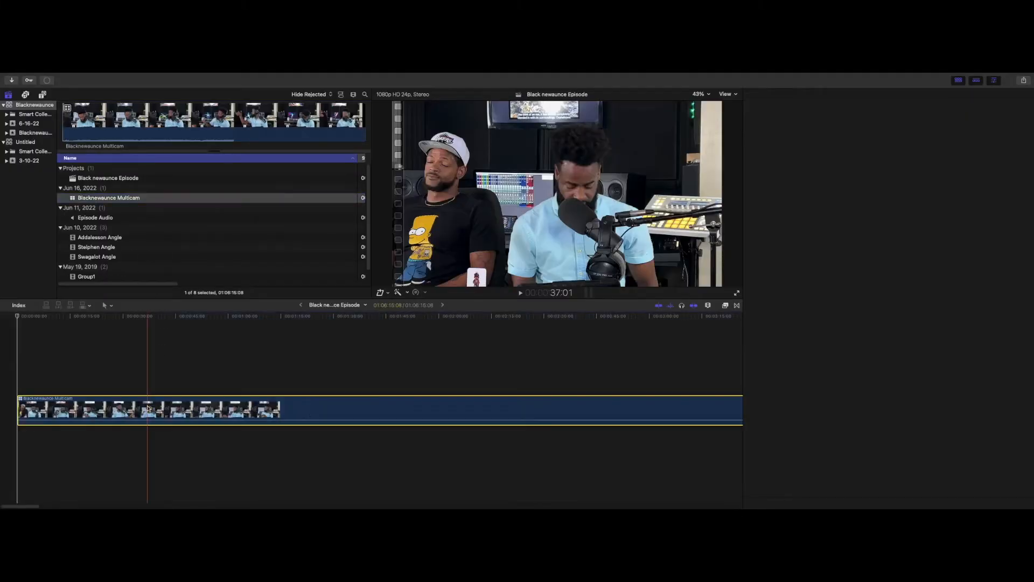
key(super+4)
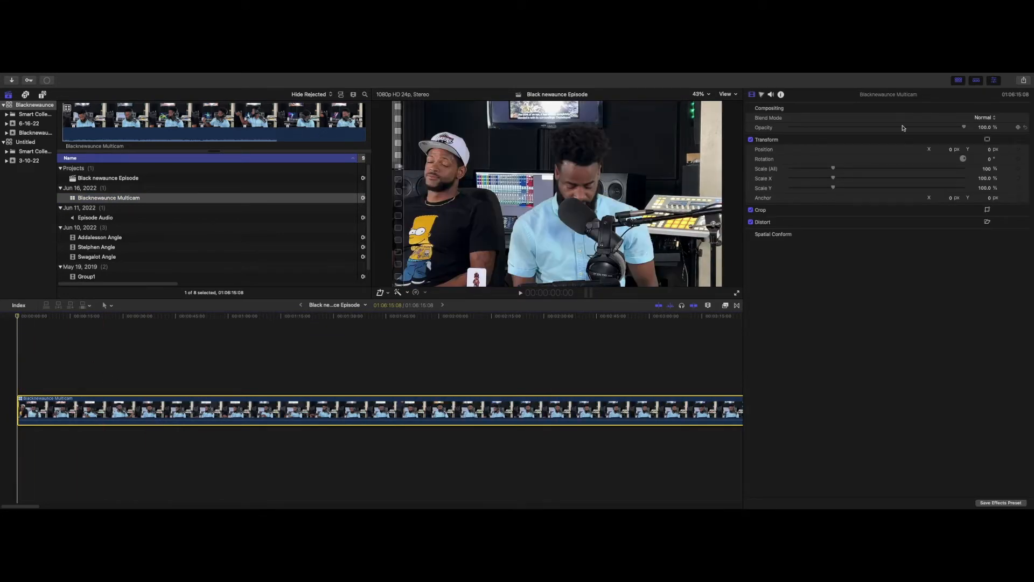
Hide the inspector and browser, and show the multicam angles beside the viewer, checking the second bank of angles
click(992, 81)
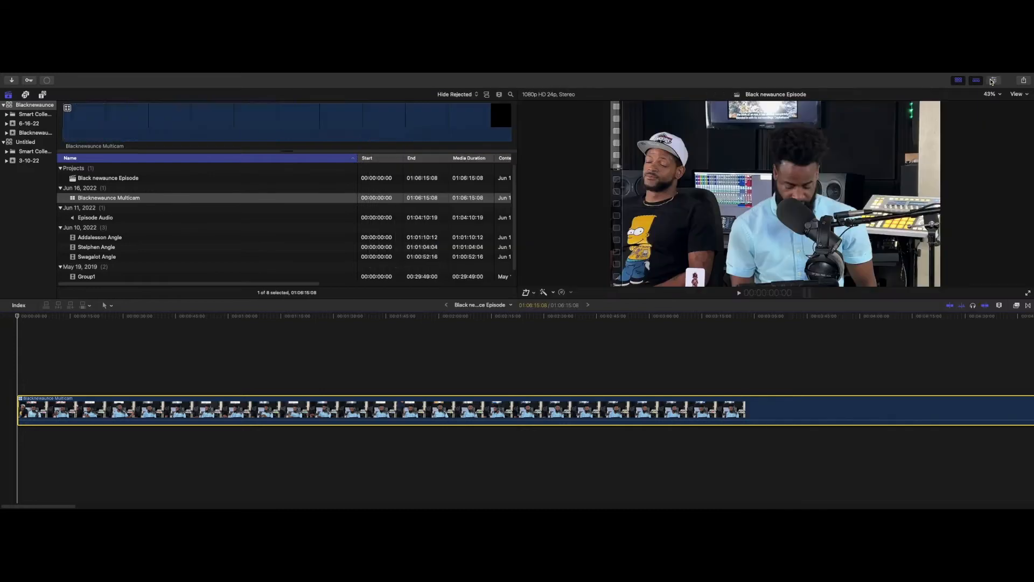
click(957, 80)
click(607, 236)
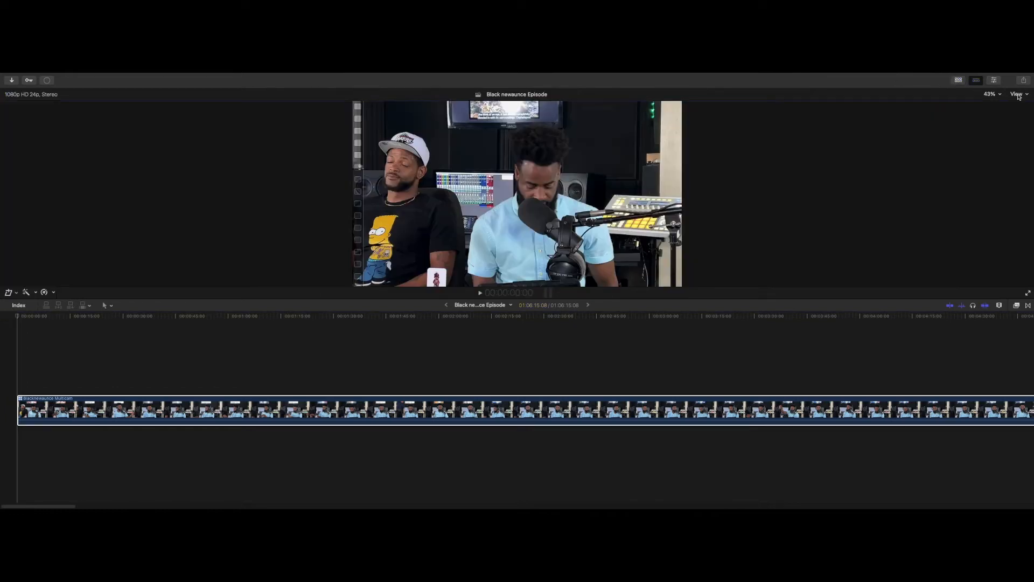
click(1017, 94)
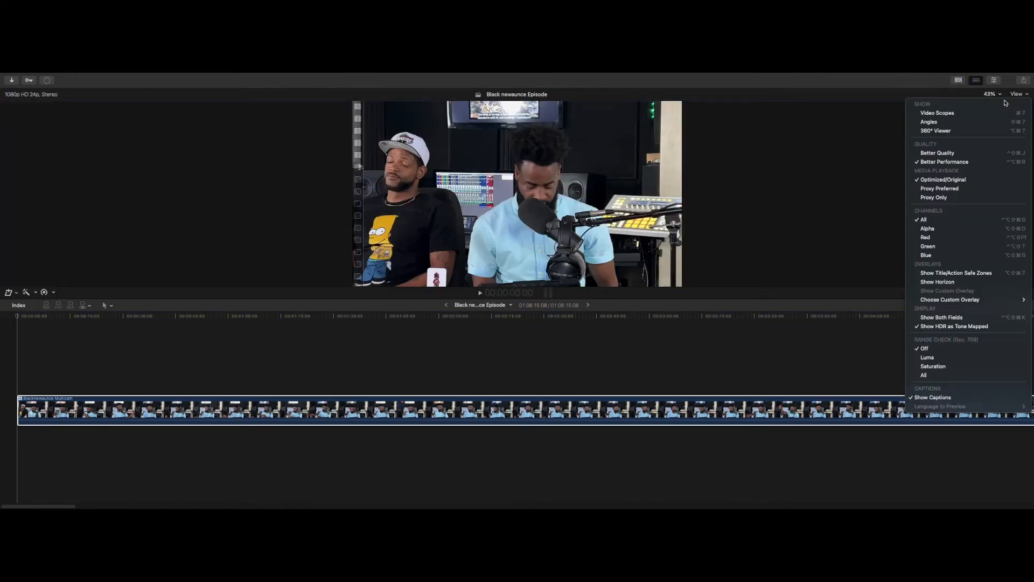
click(976, 122)
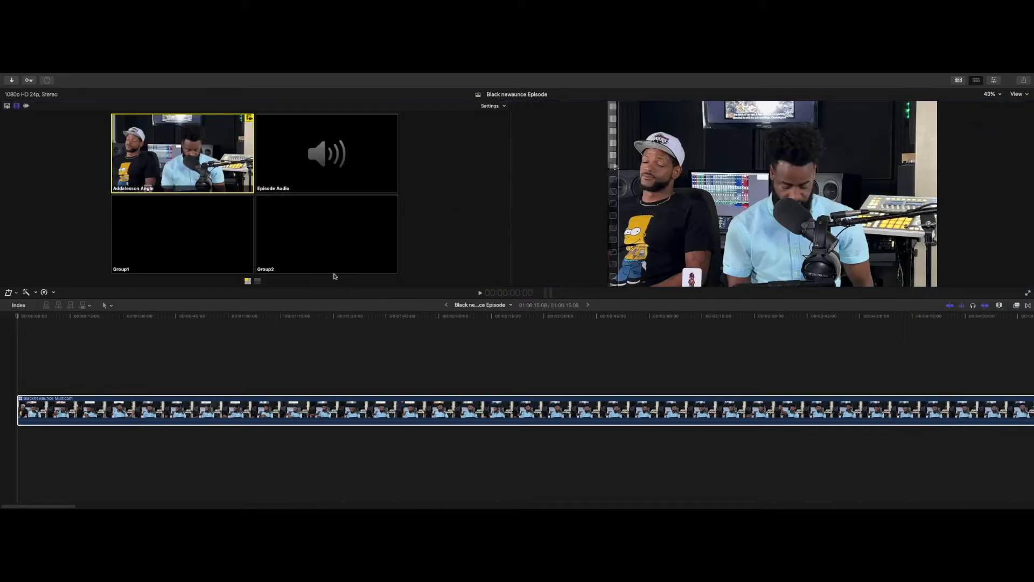
click(235, 304)
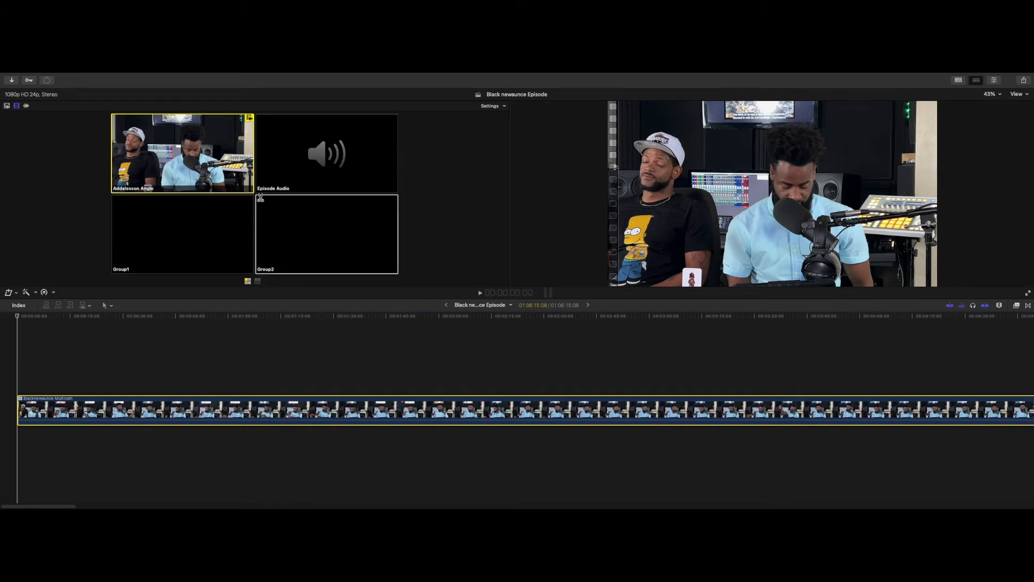
click(258, 282)
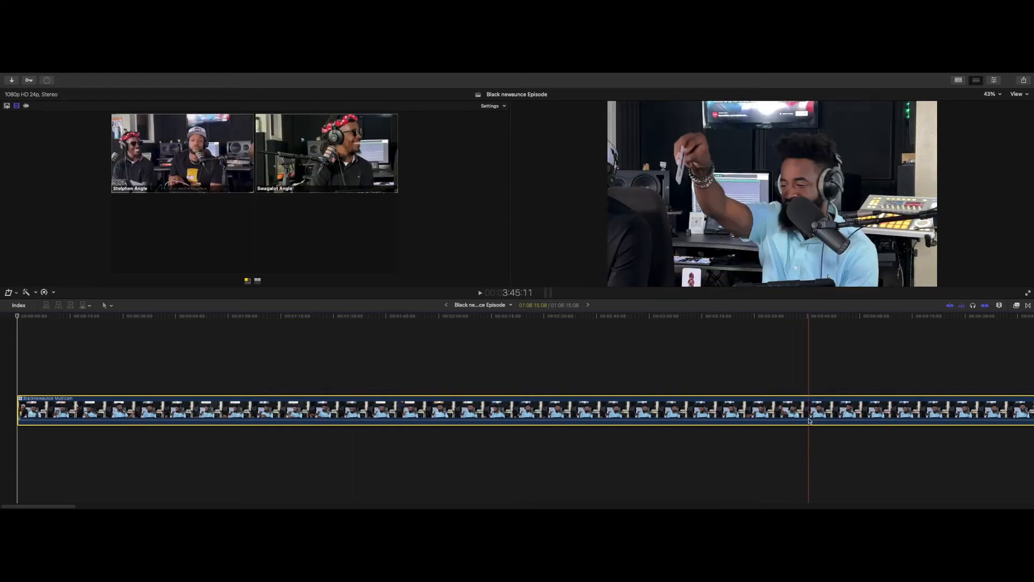
Open the Blacknewaunce Multicam clip in the angle editor and move Stelphen Angle to the first position
double_click(613, 406)
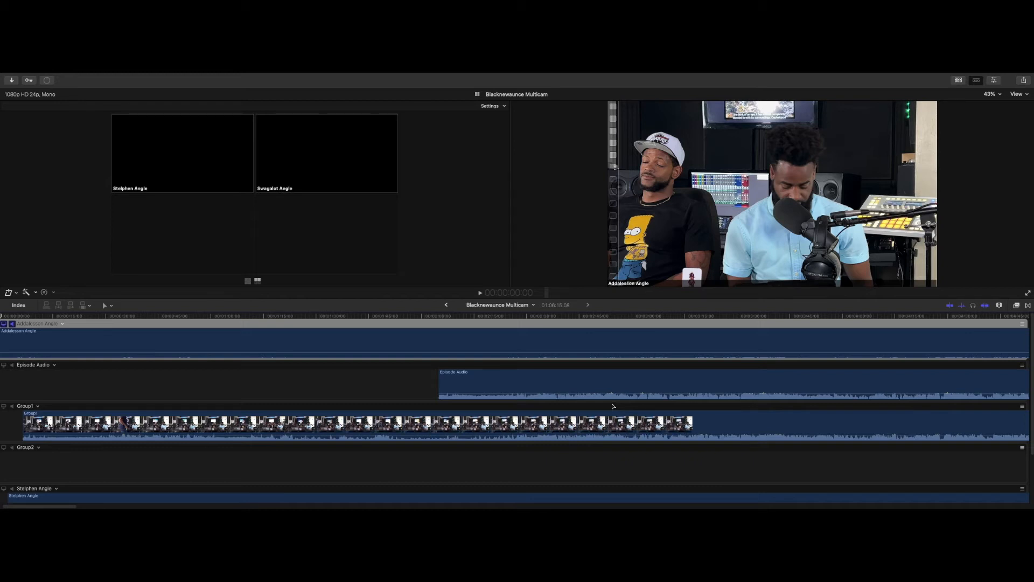
scroll(612, 406, down, 1)
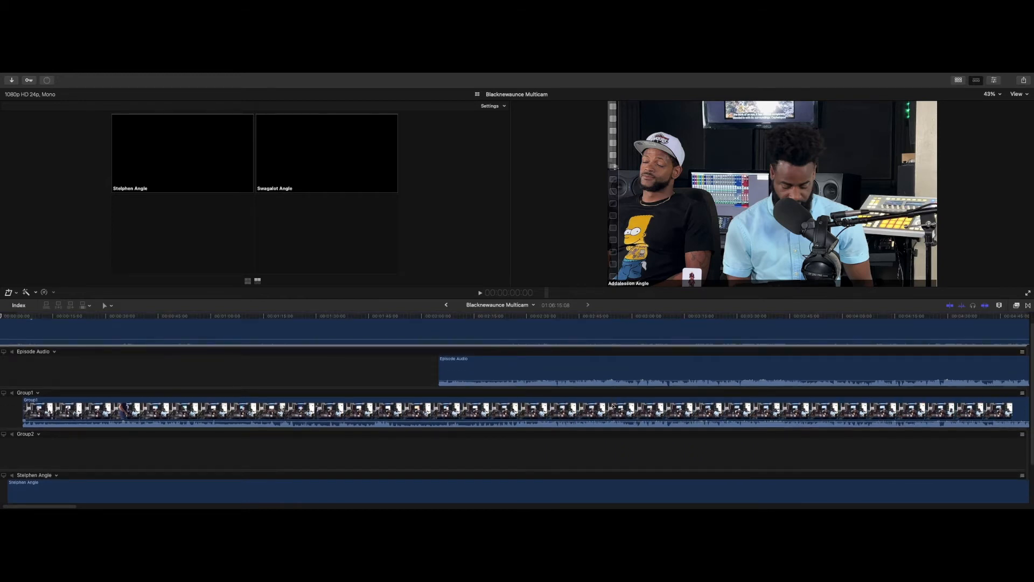
scroll(612, 406, down, 3)
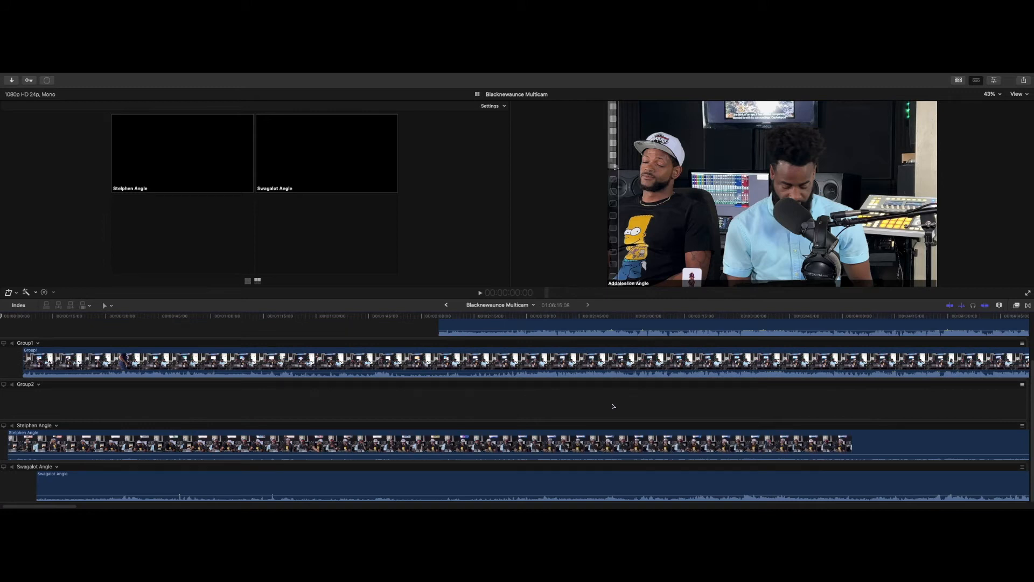
click(1023, 427)
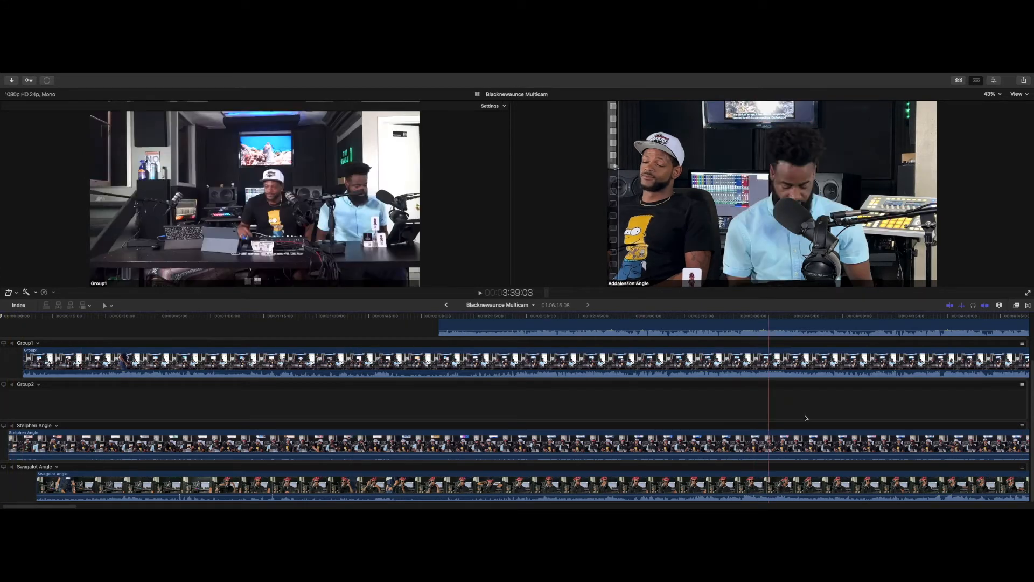
drag(1022, 426, 1016, 316)
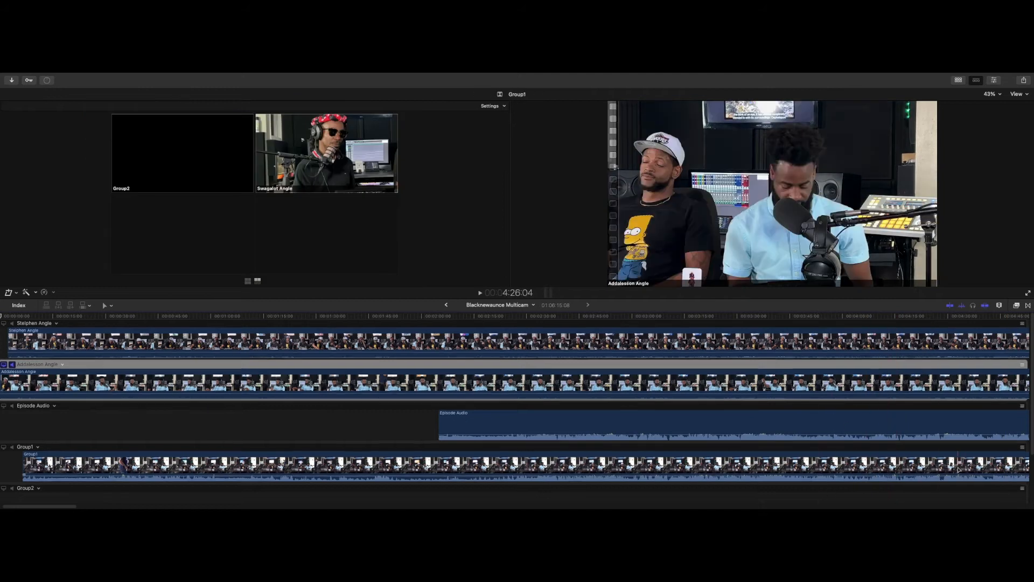
Reorder the multicam angles so that Swagalot Angle comes first and Group1 sits above Episode Audio
scroll(969, 471, down, 3)
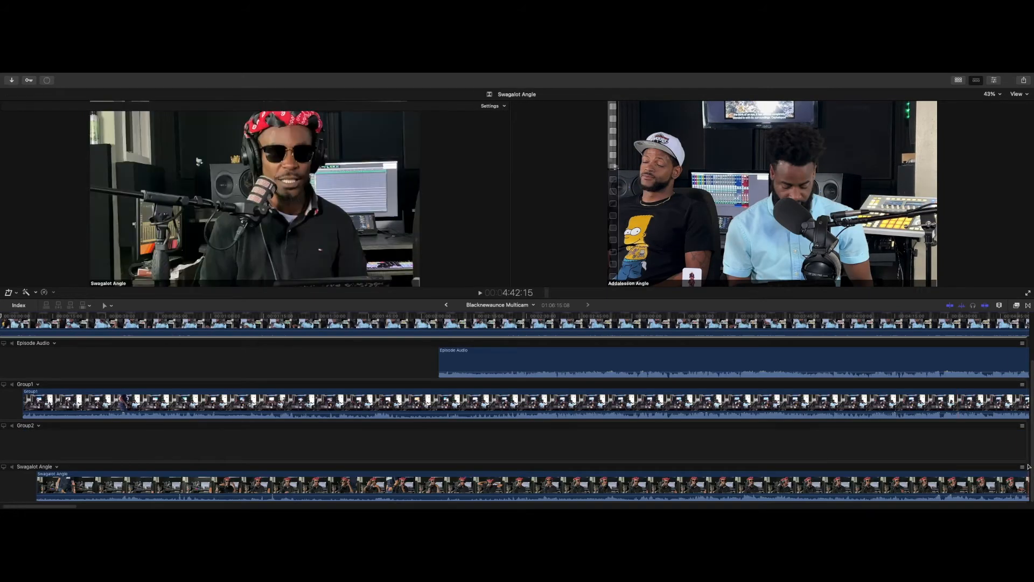
drag(1022, 467, 1016, 286)
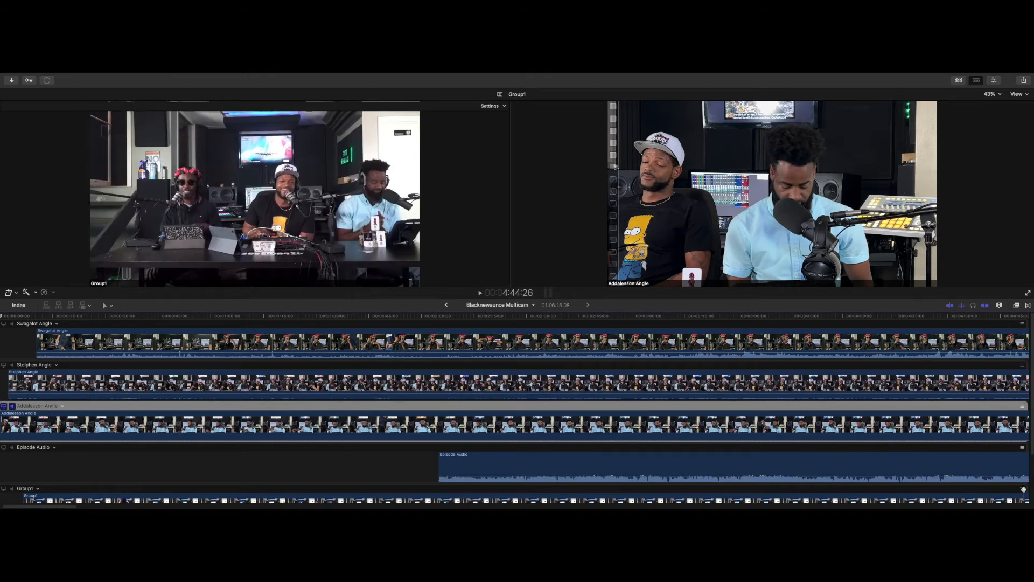
drag(1023, 488, 1009, 445)
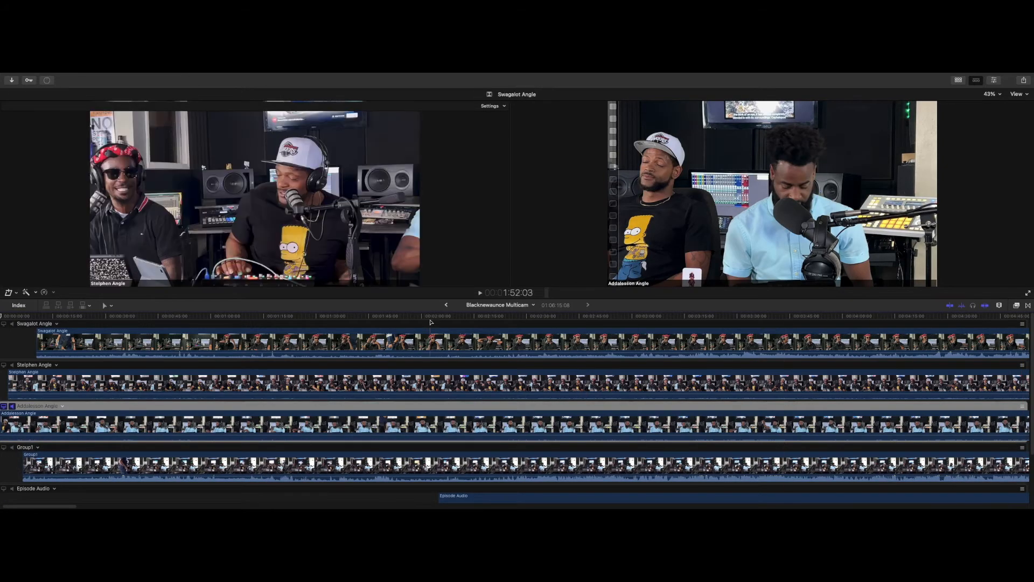
Return to the Black newaunce Episode project and switch only the multicam clip's audio to the Episode Audio angle
click(445, 306)
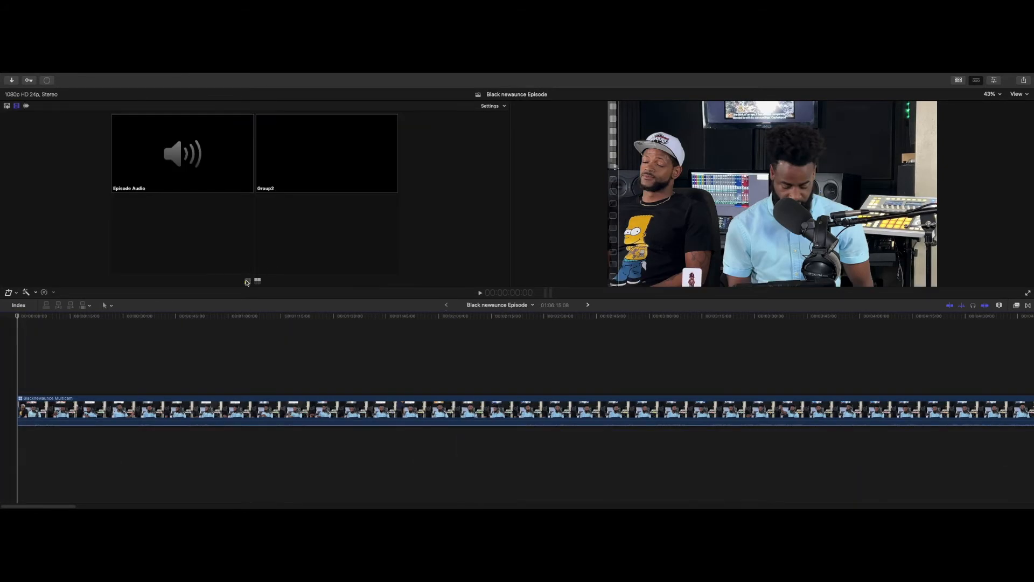
click(248, 281)
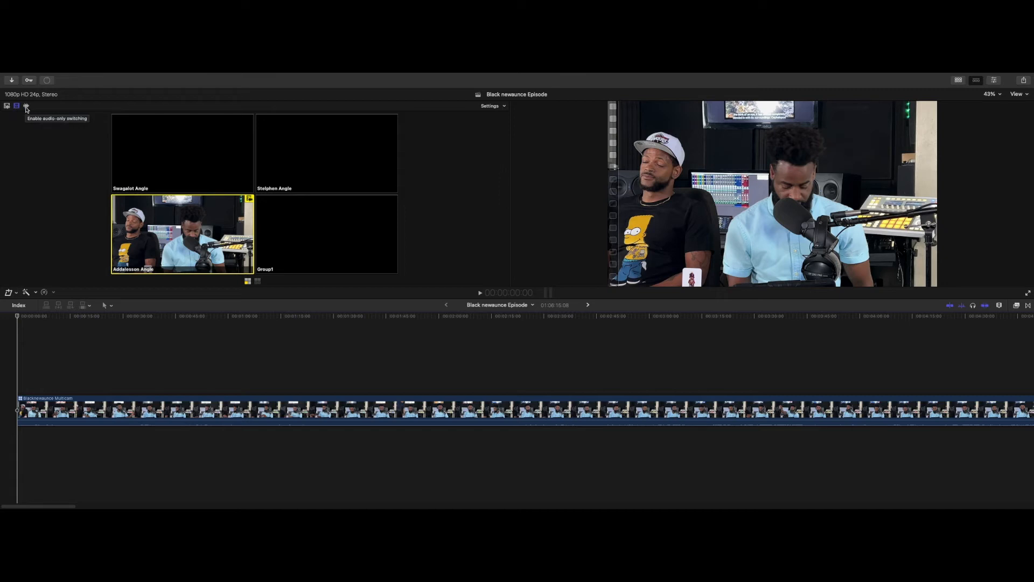
click(27, 108)
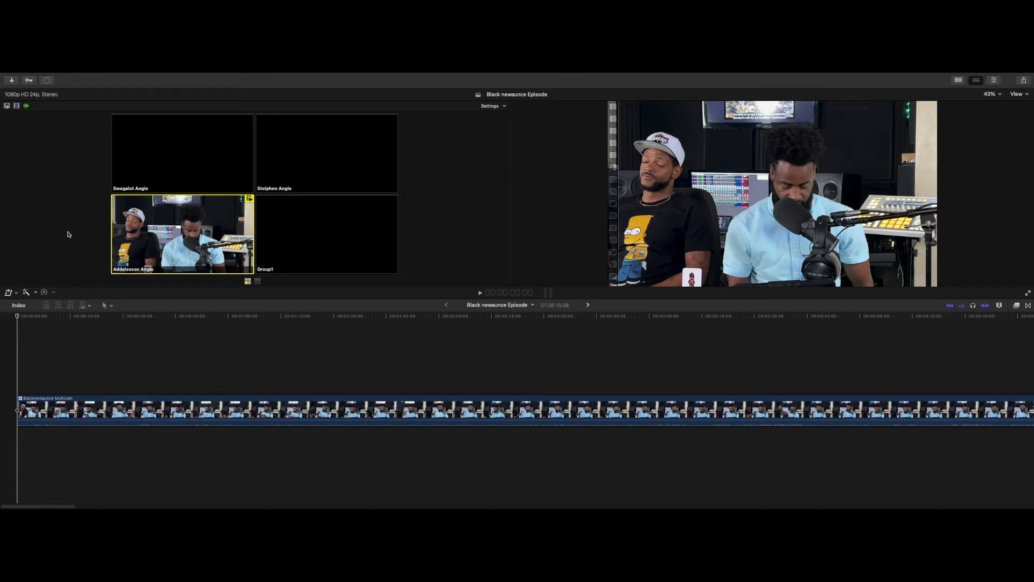
click(258, 281)
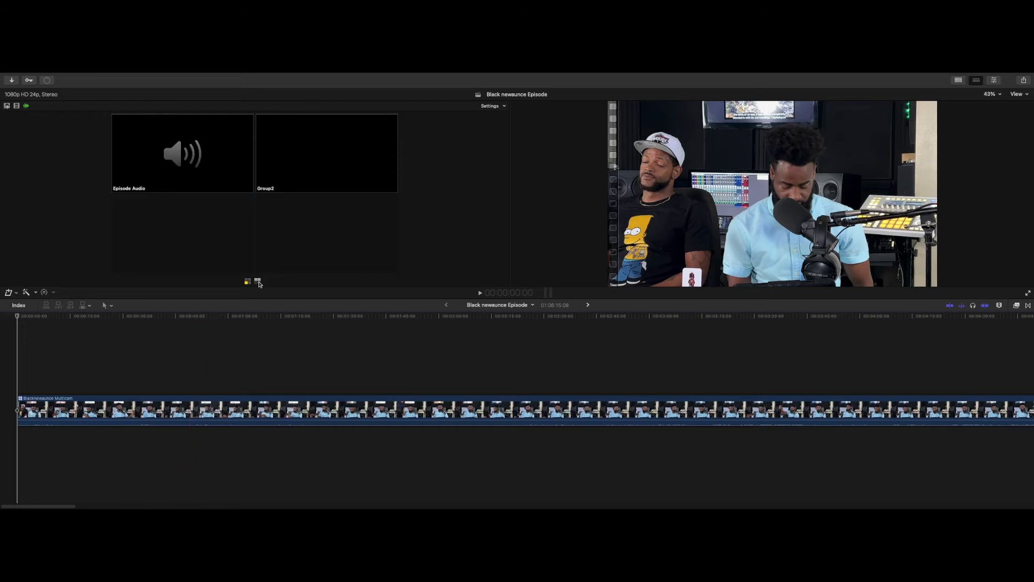
click(155, 183)
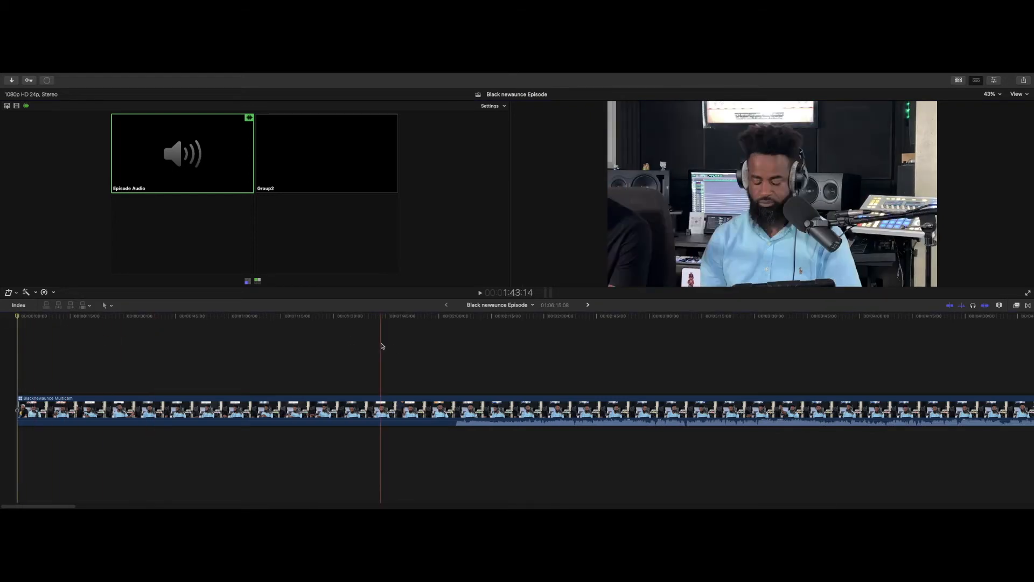
Cut the multicam clip at 2:04:13, where the episode audio begins, and delete the silent section before it
click(455, 358)
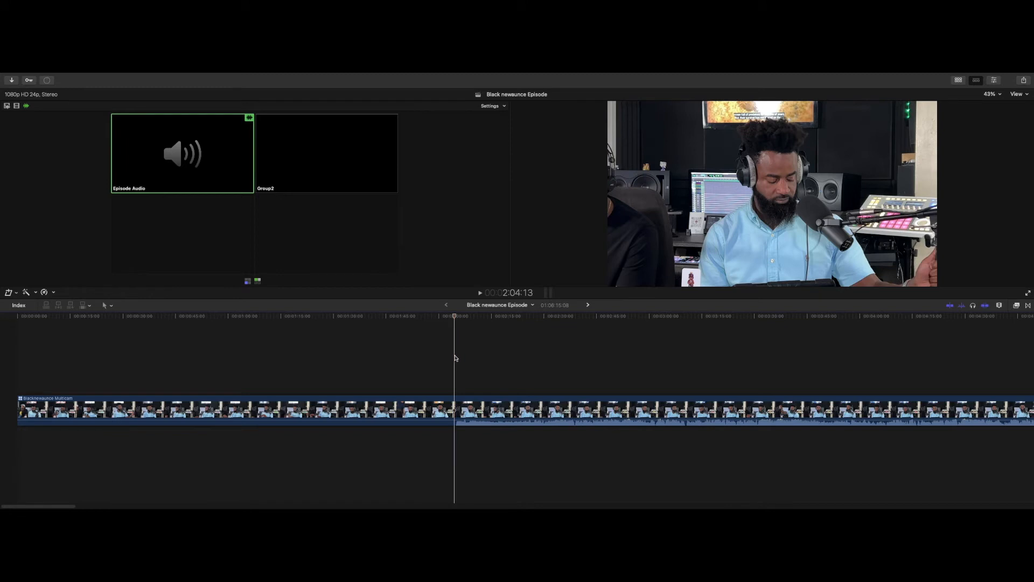
key(super+b)
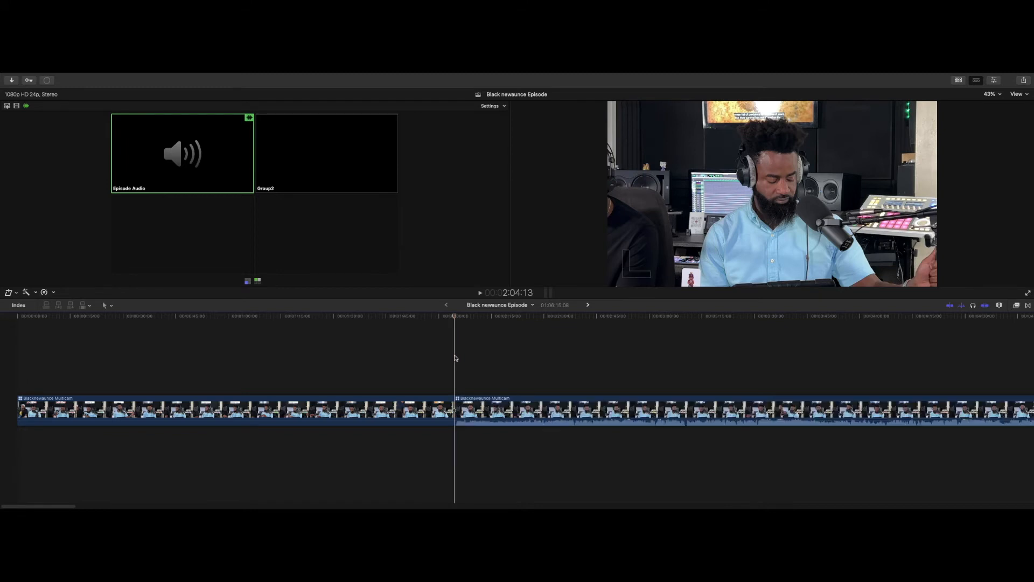
click(425, 401)
key(Delete)
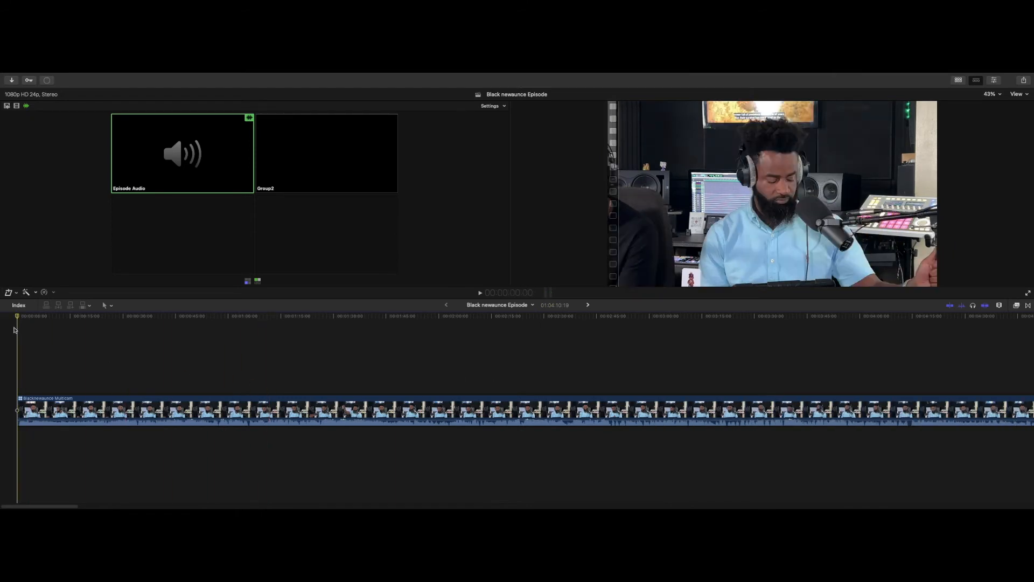
Enable video-only angle switching, display the four camera angles and preview the multicam clip from its start to about 18 seconds
click(18, 110)
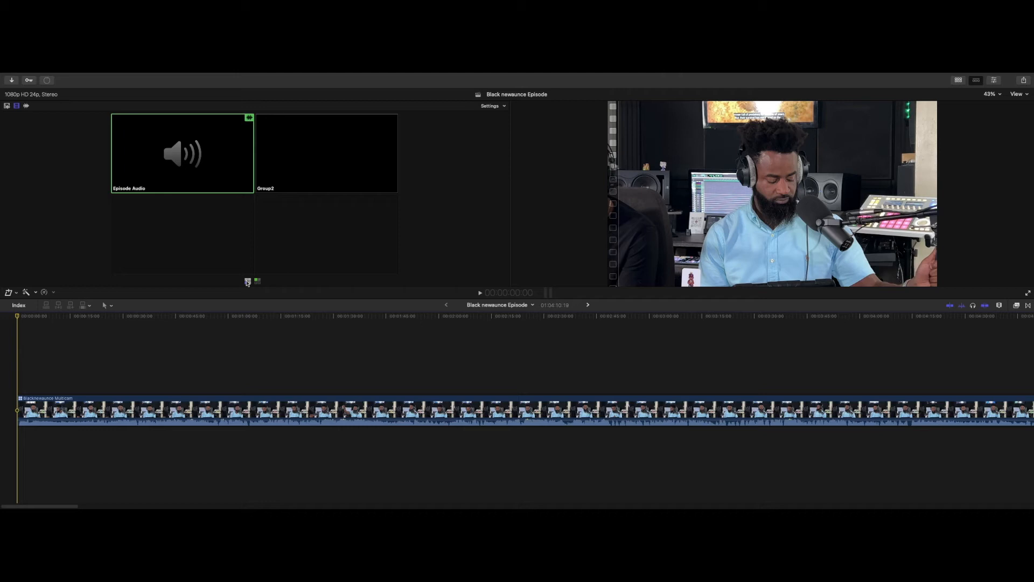
click(247, 281)
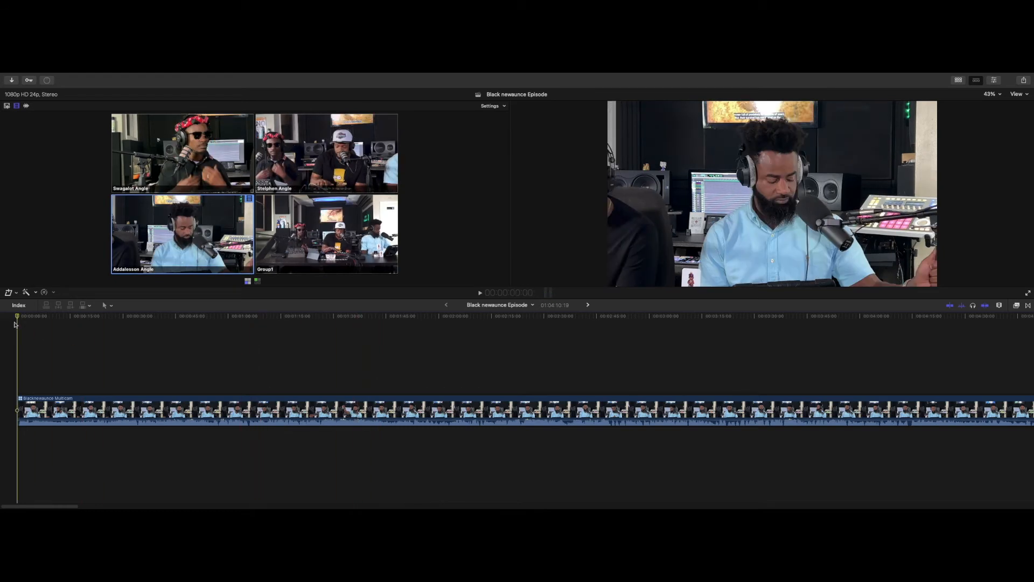
key(space)
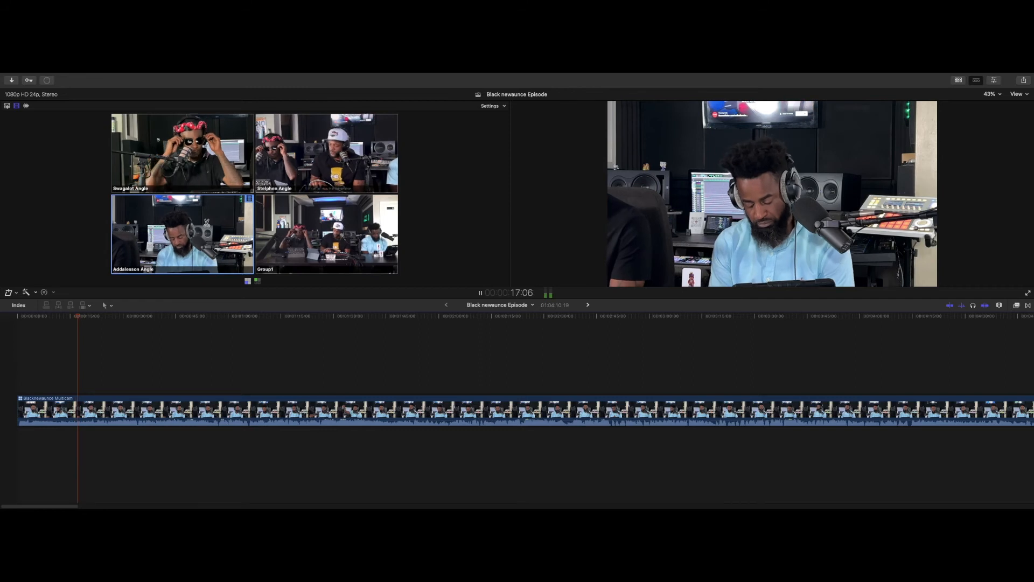
key(space)
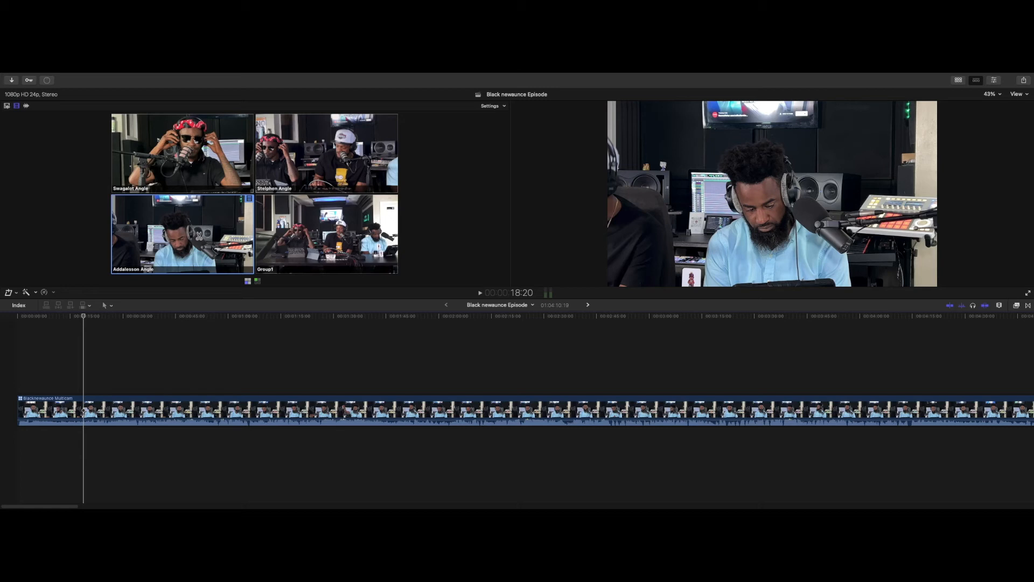
Play on from about 18 seconds, cutting live to Group1, Stelphen Angle, Addalesson Angle, Swagalot Angle, Stelphen Angle and Addalesson Angle in that order
key(space)
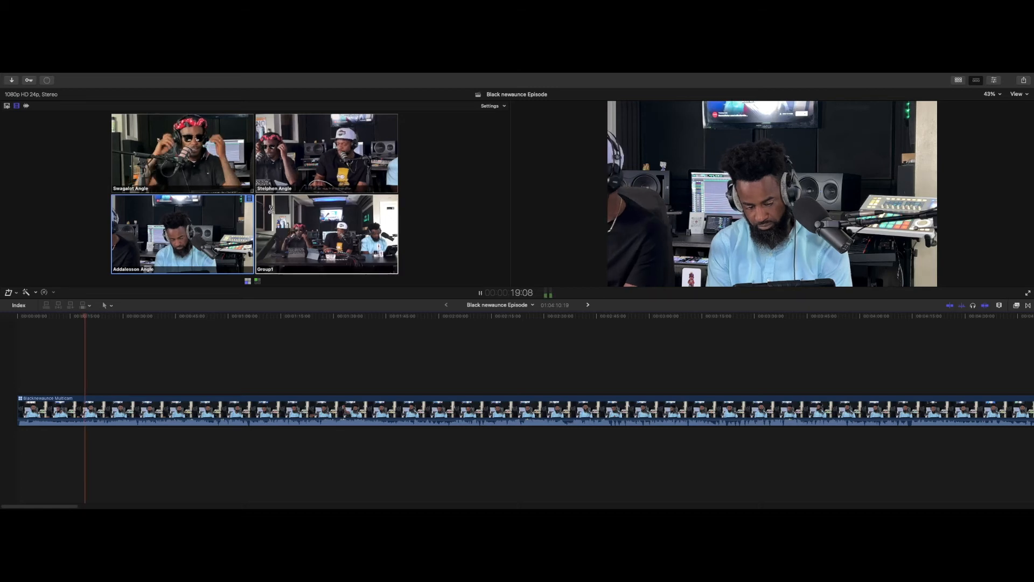
click(283, 216)
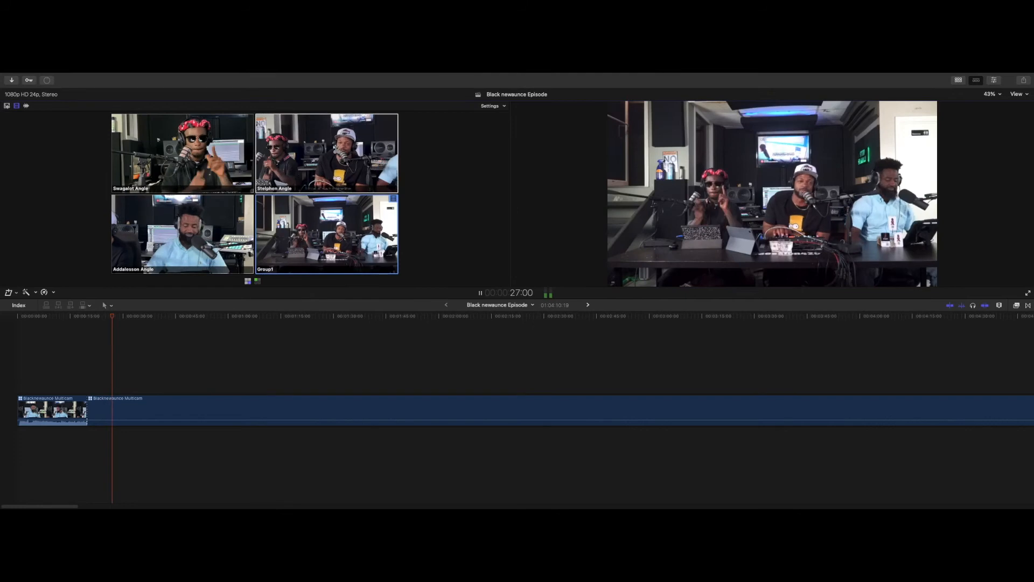
click(338, 150)
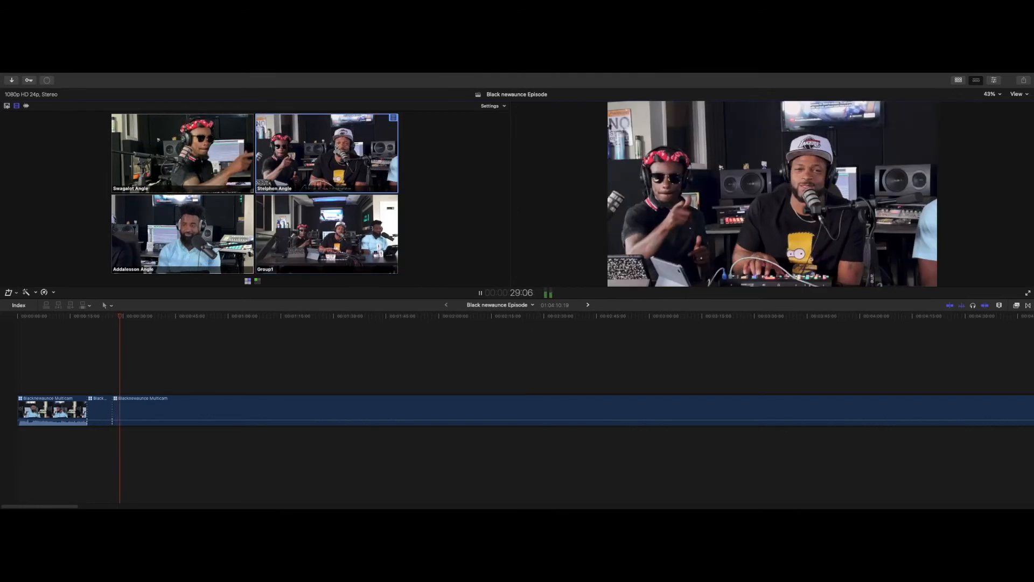
click(201, 227)
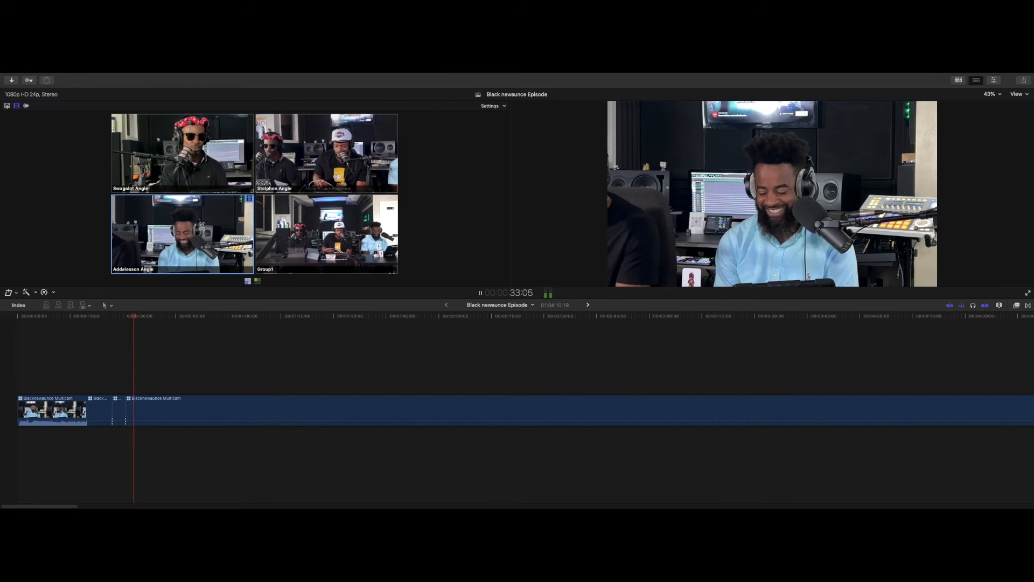
click(209, 170)
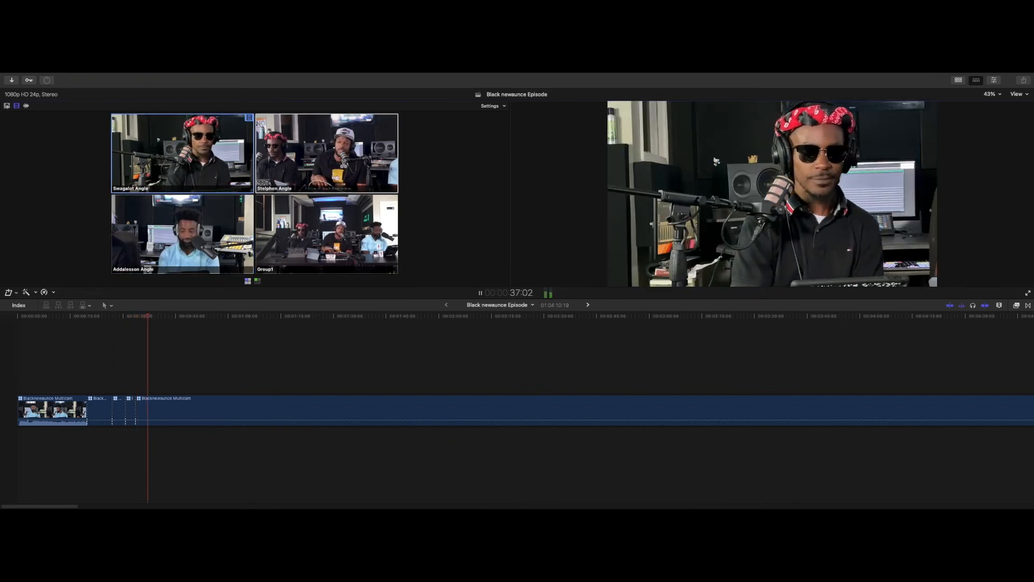
click(343, 161)
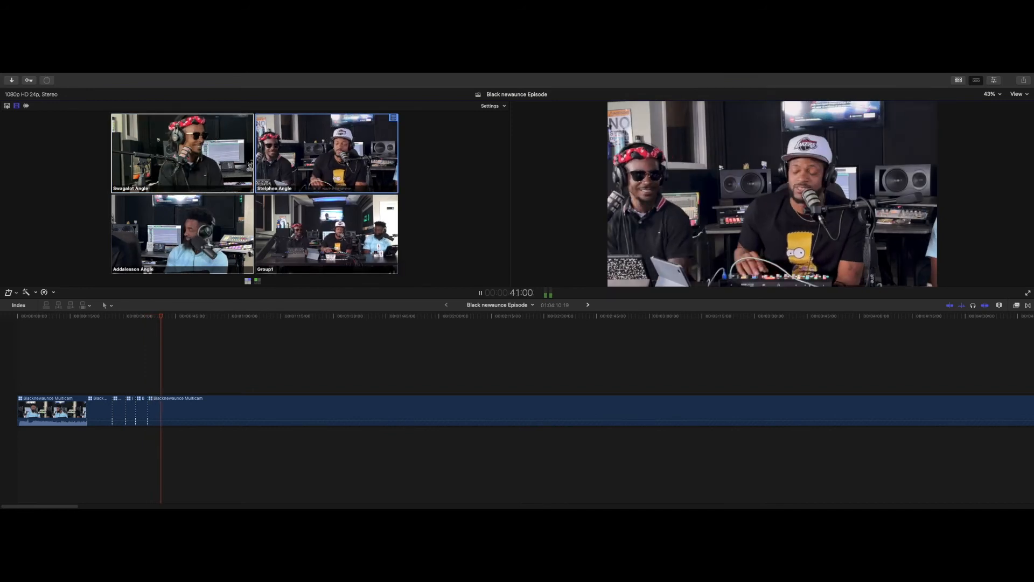
click(189, 222)
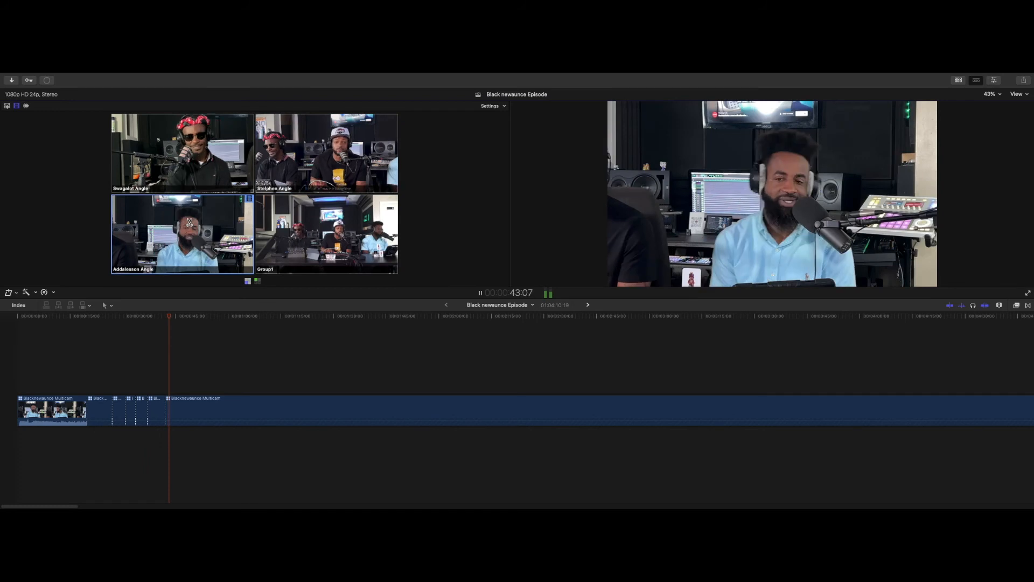